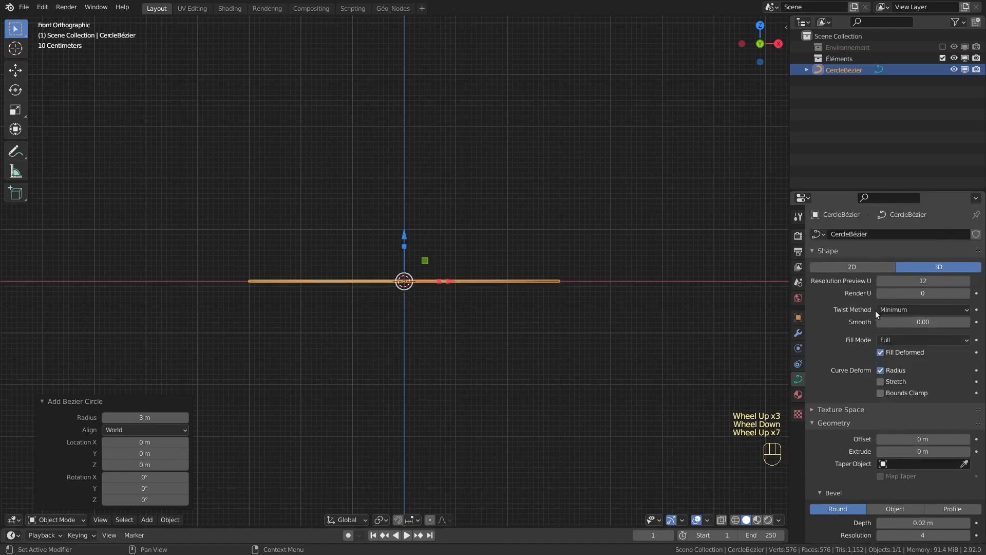
Step: Set the Bezier circle's preview resolution to 25
left_click(921, 281)
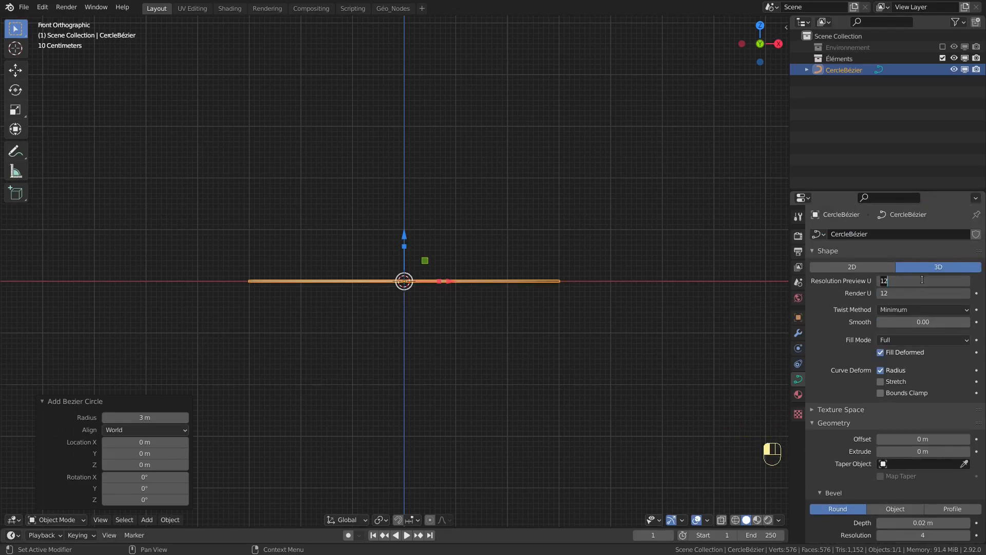
type("25")
key("Return")
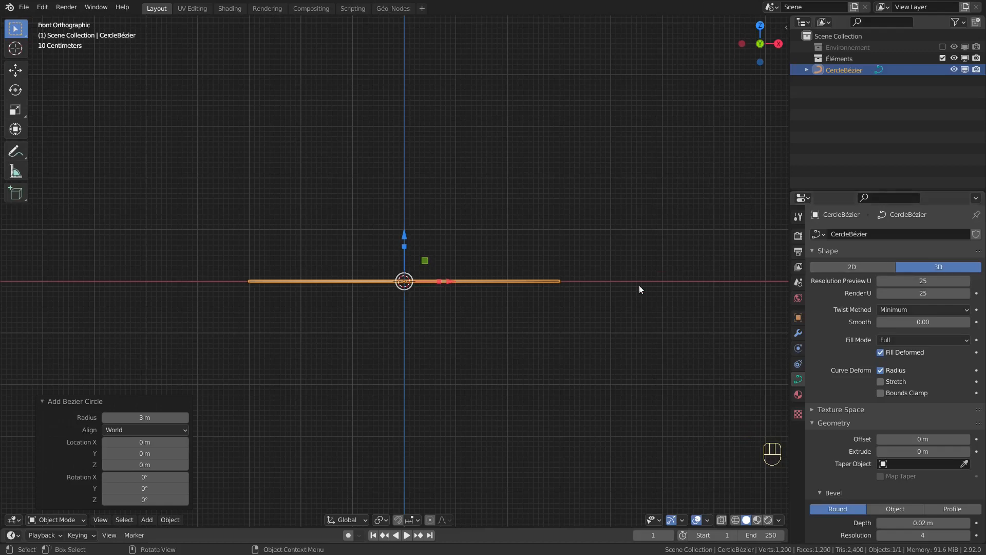
Step: Add a UV sphere at the circle's center scaled to 0.3 and apply its scale
key("shift+a")
mouse_move(532, 233)
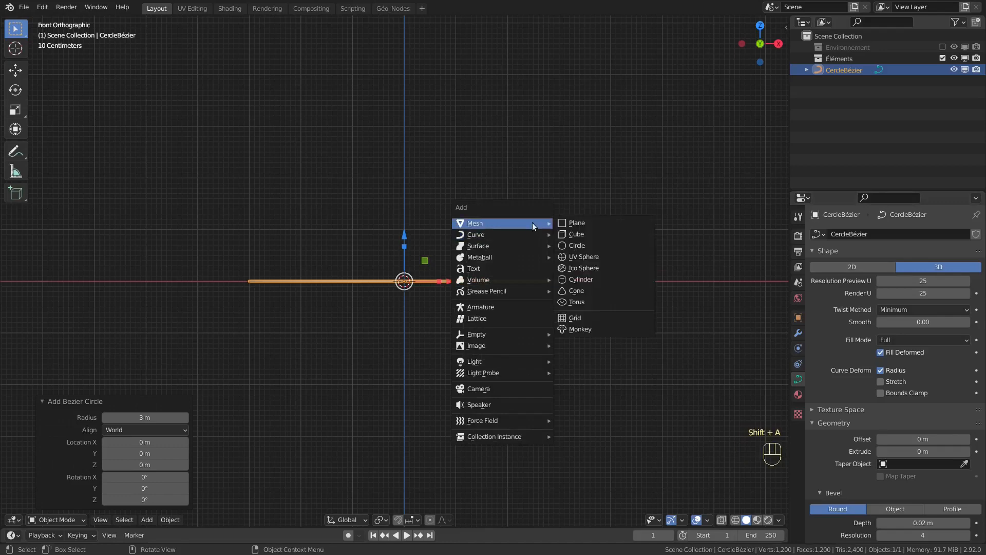
left_click(572, 254)
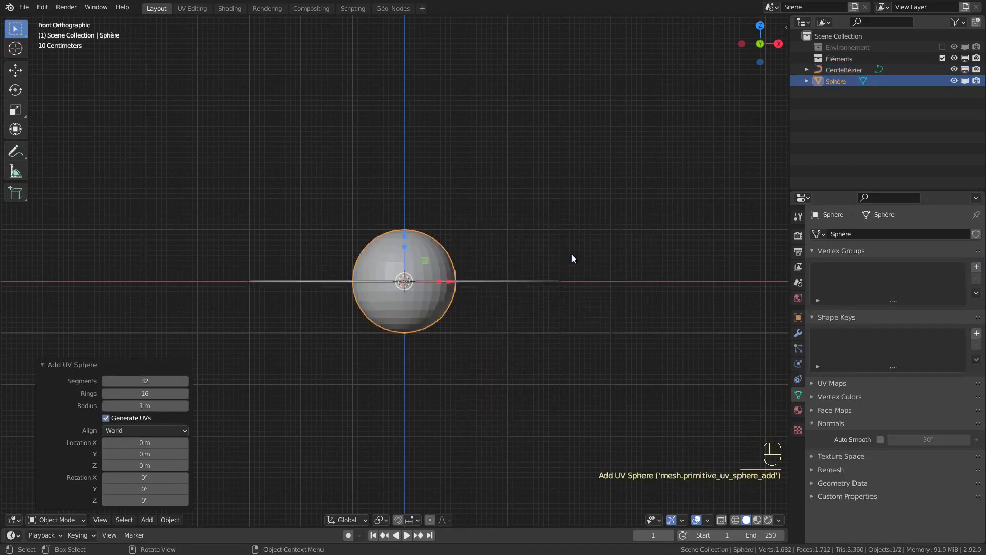
type("s")
type(".3")
key("Return")
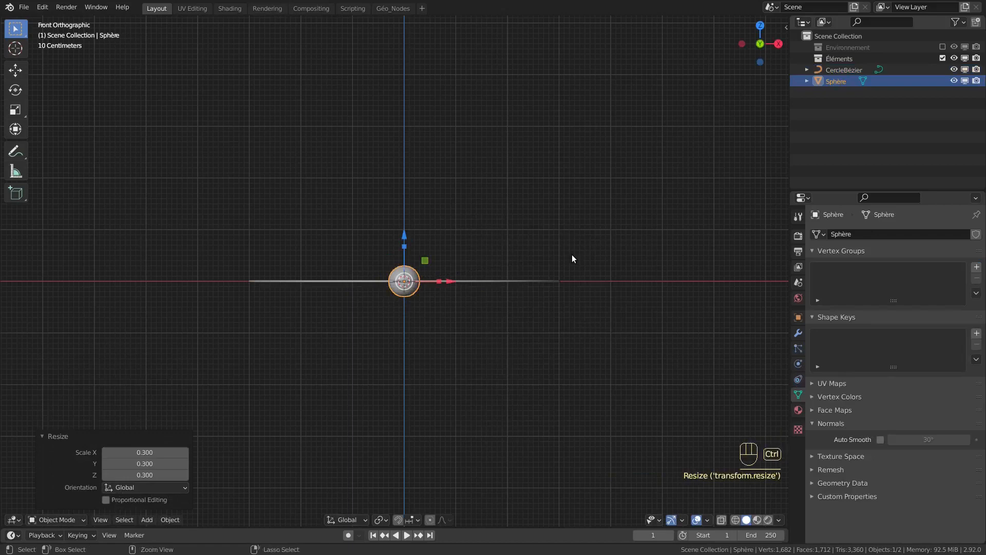
key("ctrl+a")
left_click(574, 257)
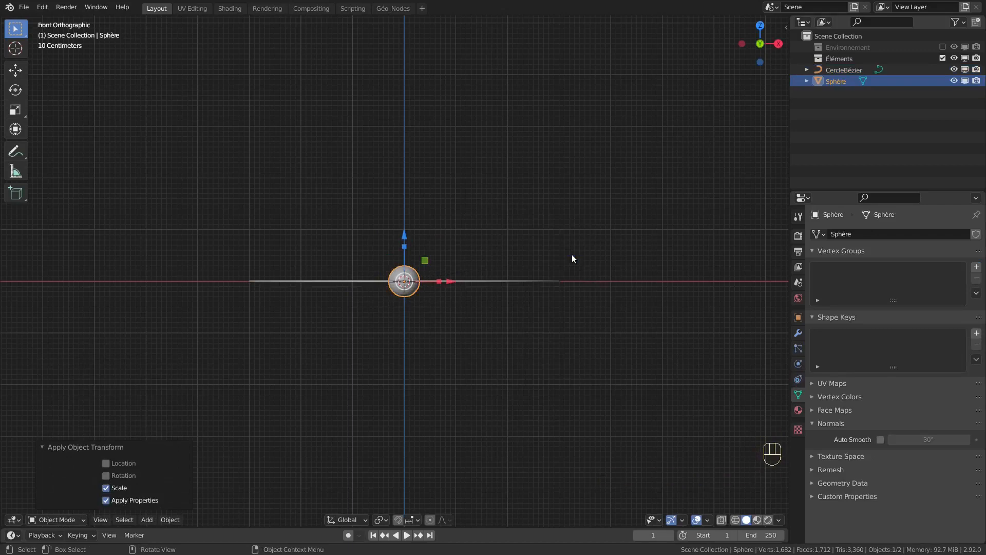
Step: Add a Follow Path constraint to the sphere with CercleBézier as its target
left_click(798, 378)
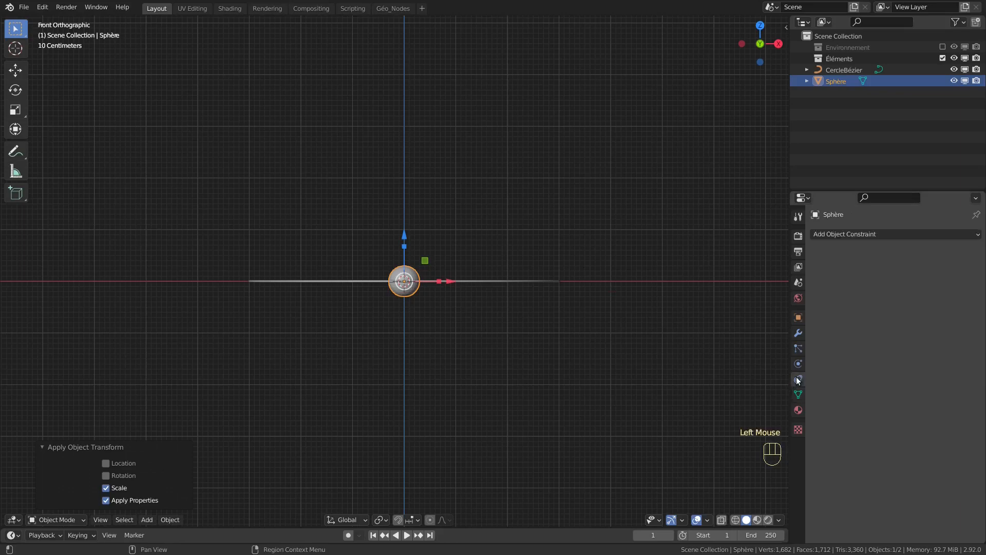
left_click(889, 234)
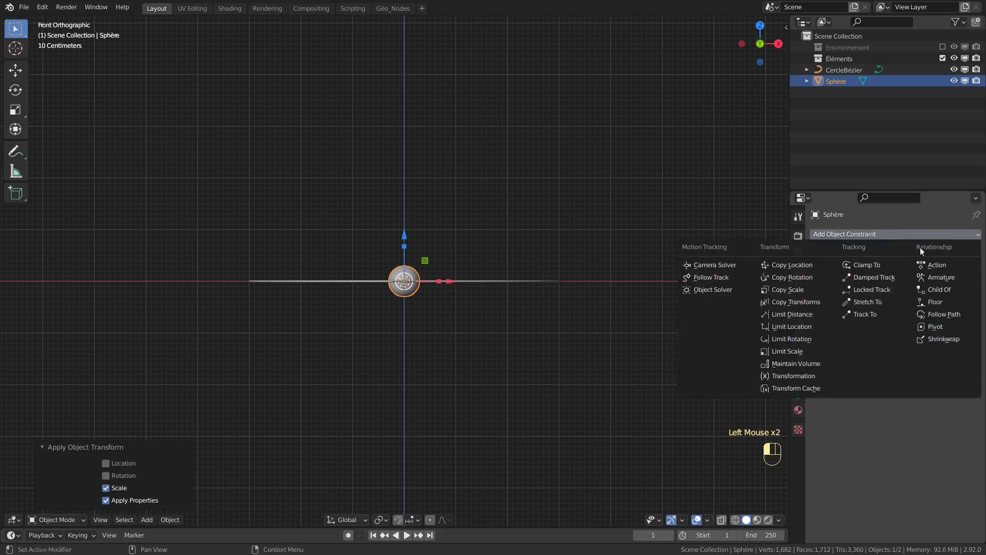
left_click(952, 315)
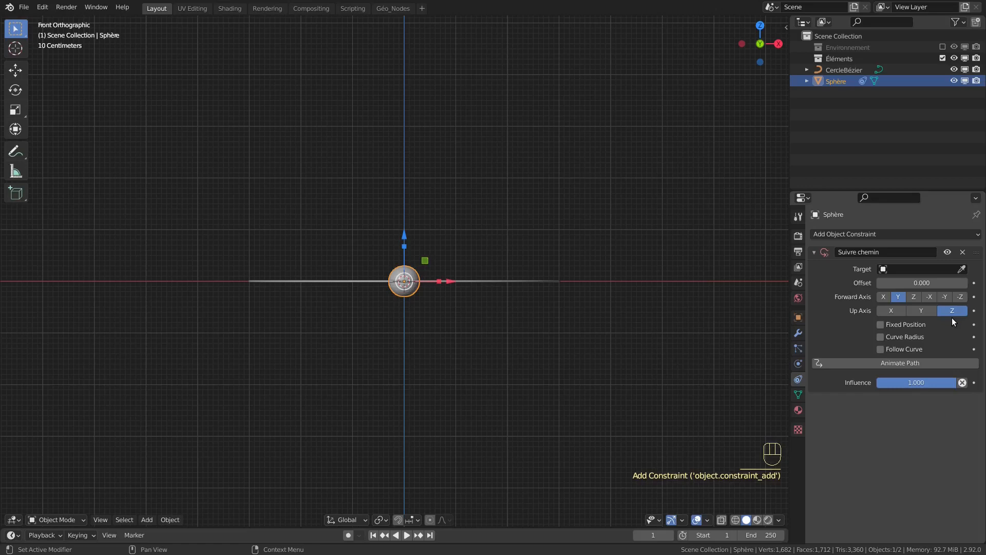
left_click(935, 268)
left_click(901, 285)
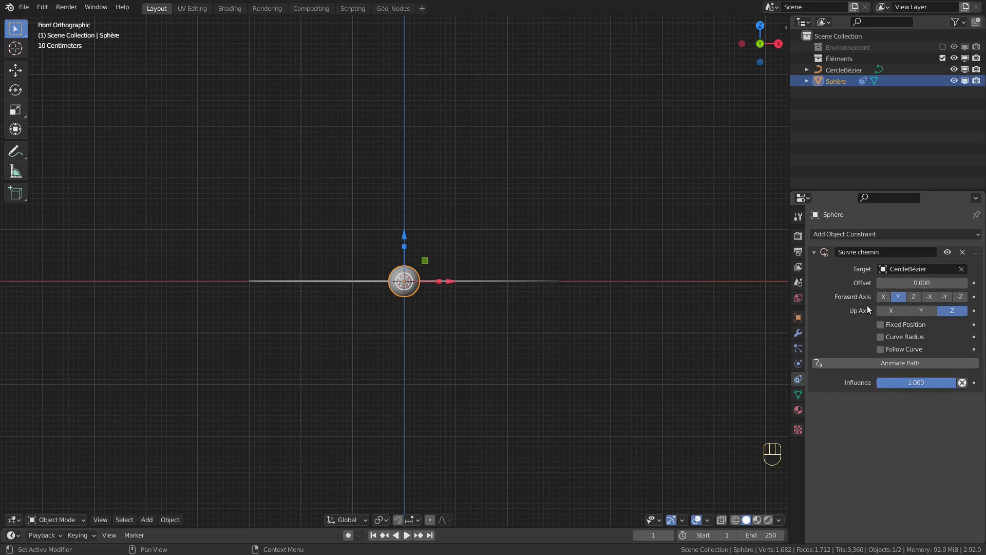
Step: Animate the constraint's path and play back the sphere's motion around the circle
left_click(861, 363)
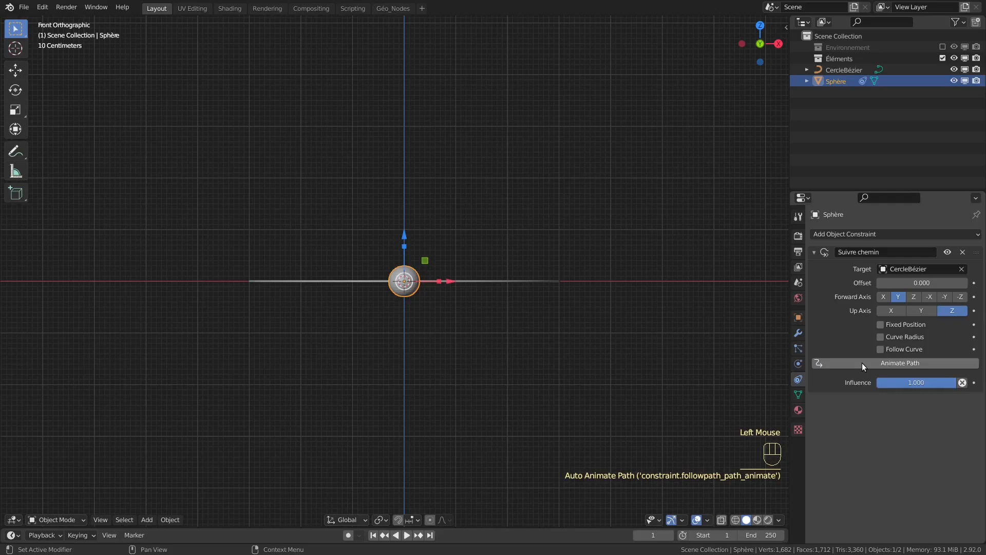
left_click(407, 535)
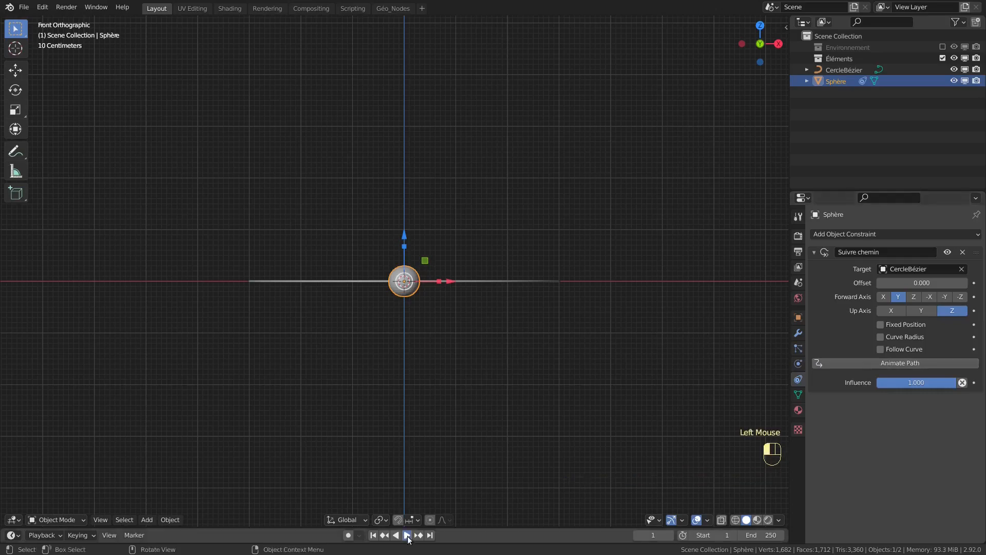
middle_click_drag(604, 181, 575, 227)
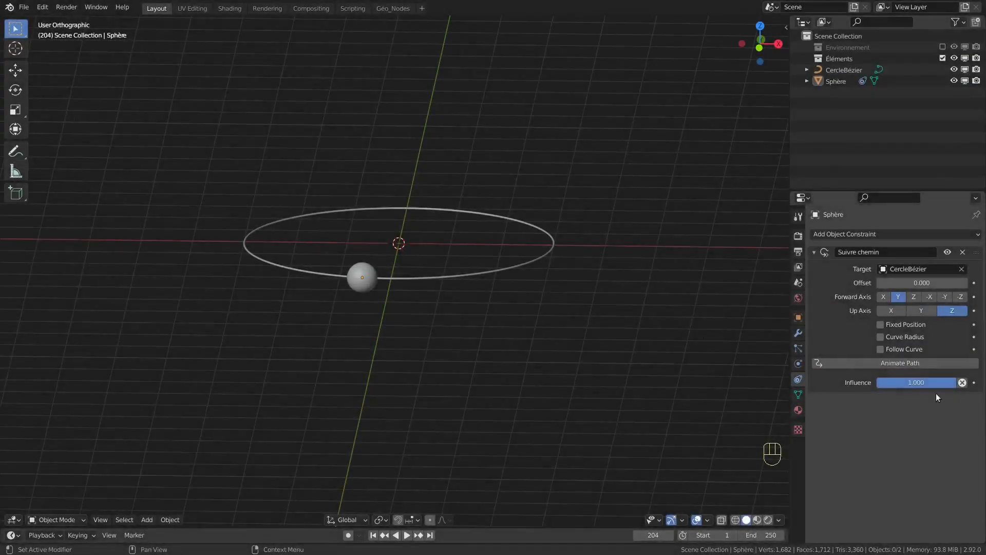
Step: Set the sphere's Follow Path influence to 0 and duplicate the sphere and circle with a 22.5° rotation in front view
left_click_drag(948, 384, 878, 383)
key("KP_1")
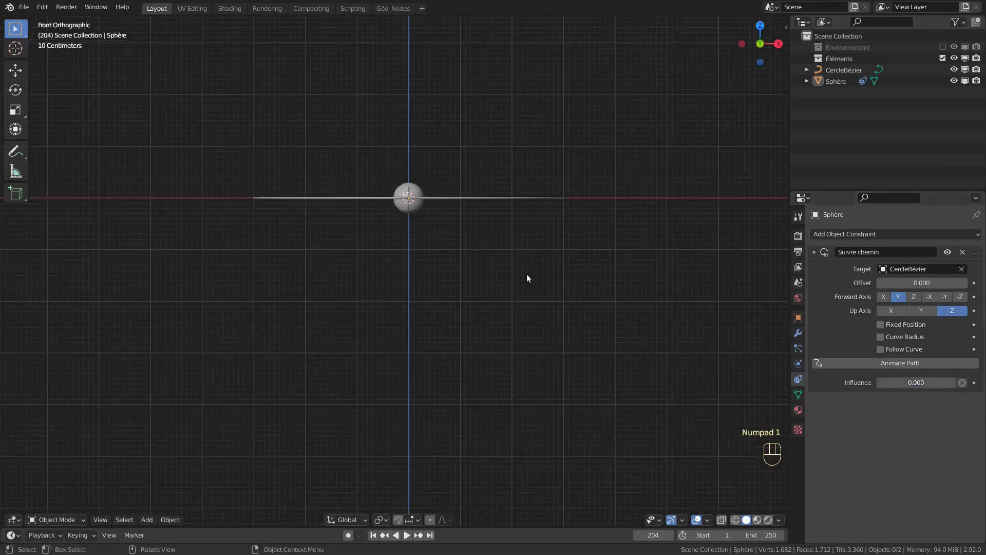
left_click_drag(311, 139, 513, 286)
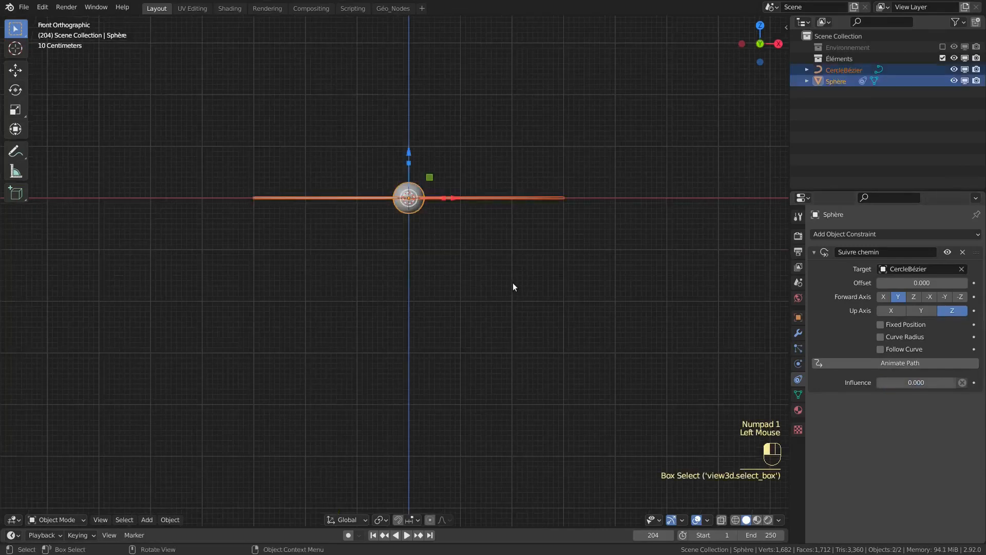
key("shift+d")
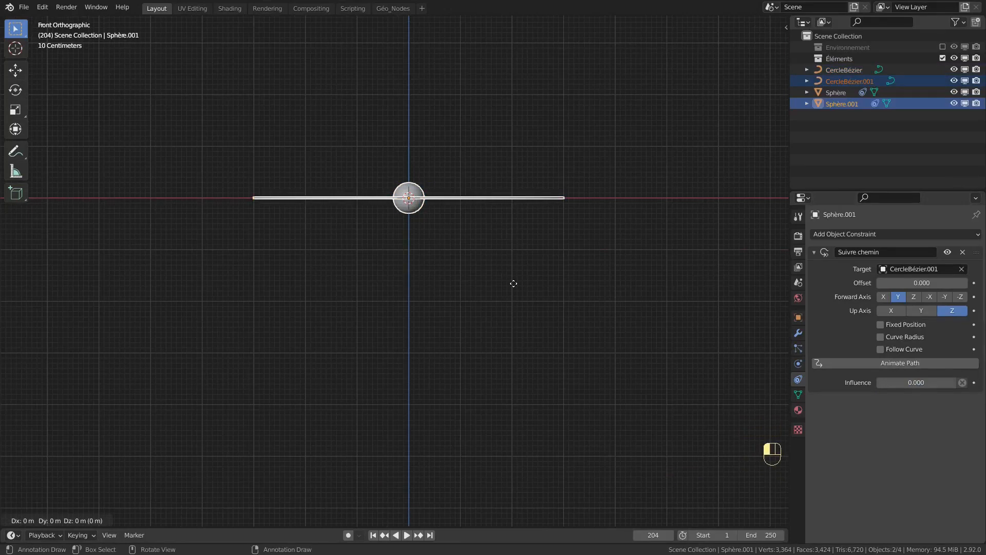
type("r")
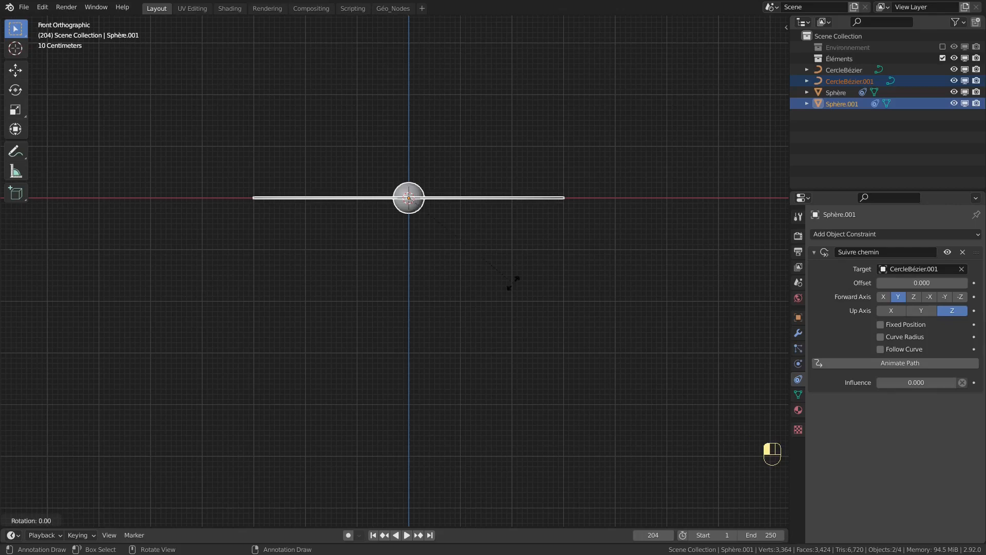
type("22.5")
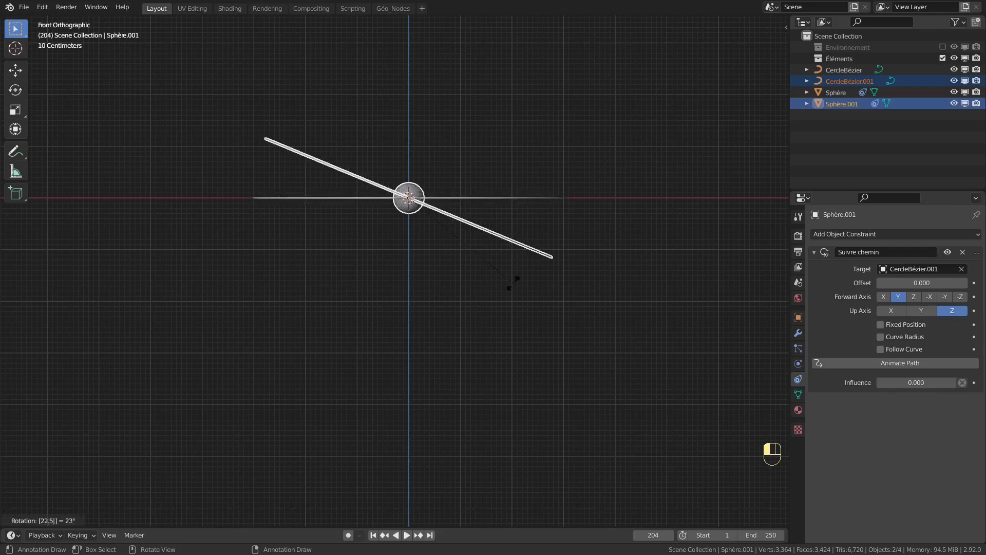
key("Return")
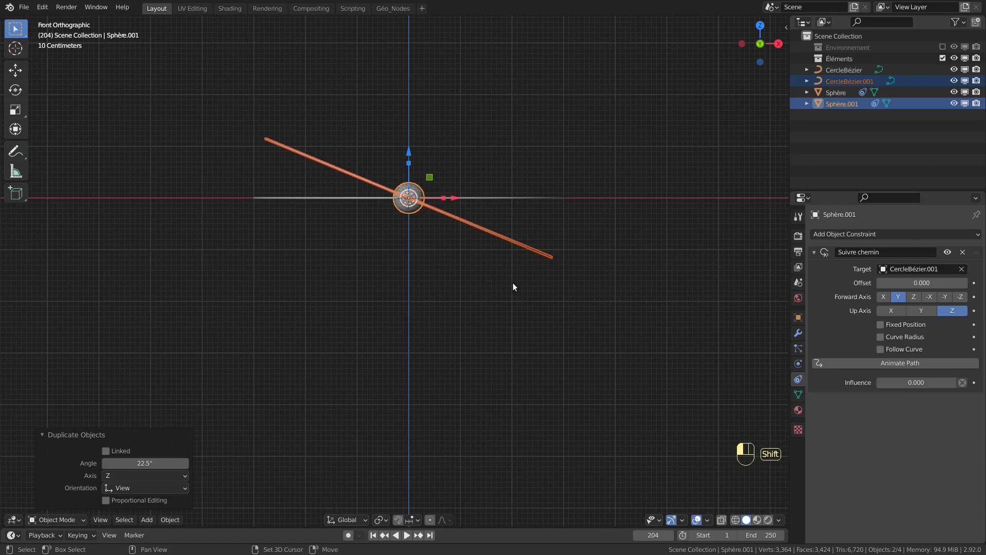
Step: Repeat the rotated duplication until eight circle-and-sphere pairs are fanned evenly around the center
key("shift+r")
key("shift+r")
key("shift+r")
key("shift+r")
key("shift+r")
key("shift+r")
key("shift+r")
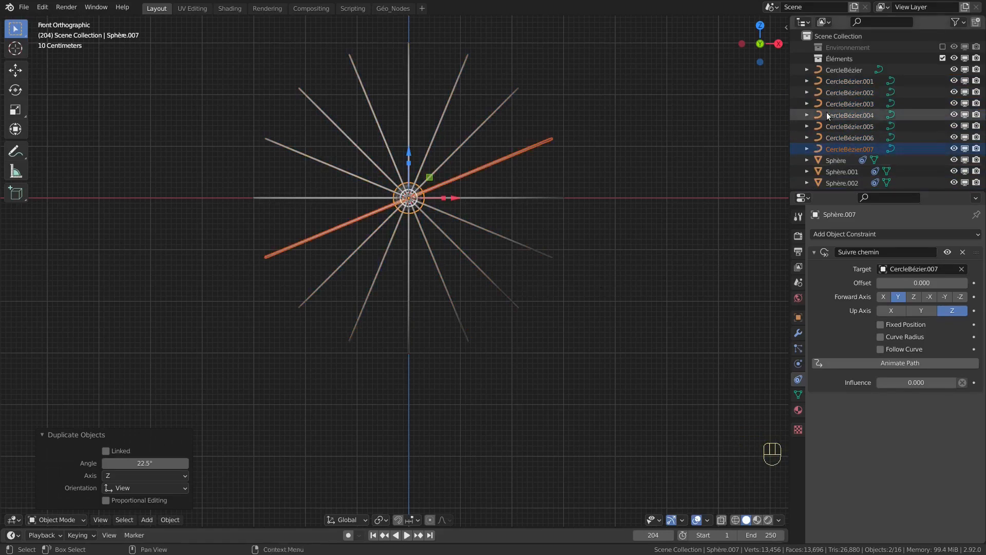
Step: Set the Follow Path influence of all eight spheres to 1 at once
scroll(827, 112, "down", 3)
left_click(838, 103)
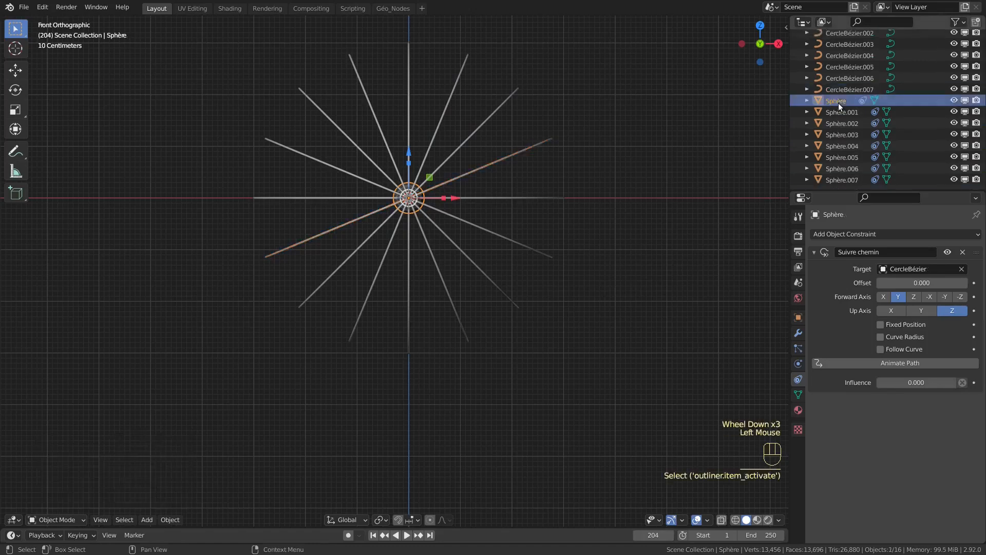
scroll(845, 177, "down", 2)
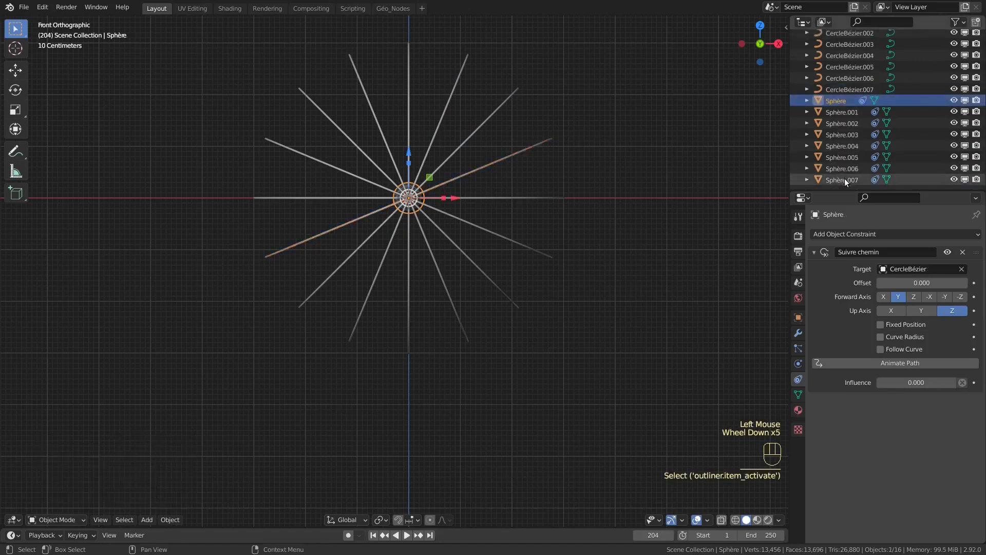
left_click(844, 177, "shift")
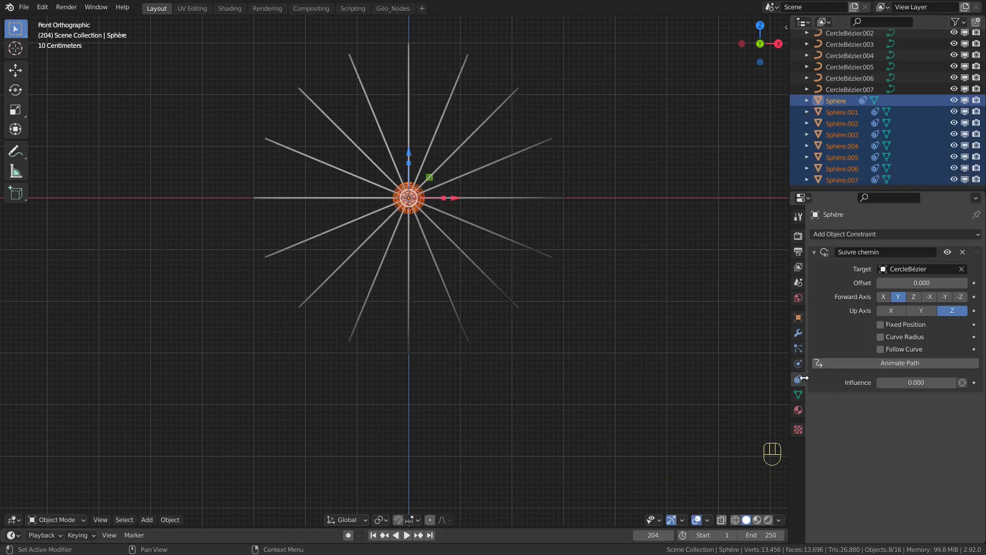
key("alt")
left_click_drag(899, 383, 950, 383, "alt")
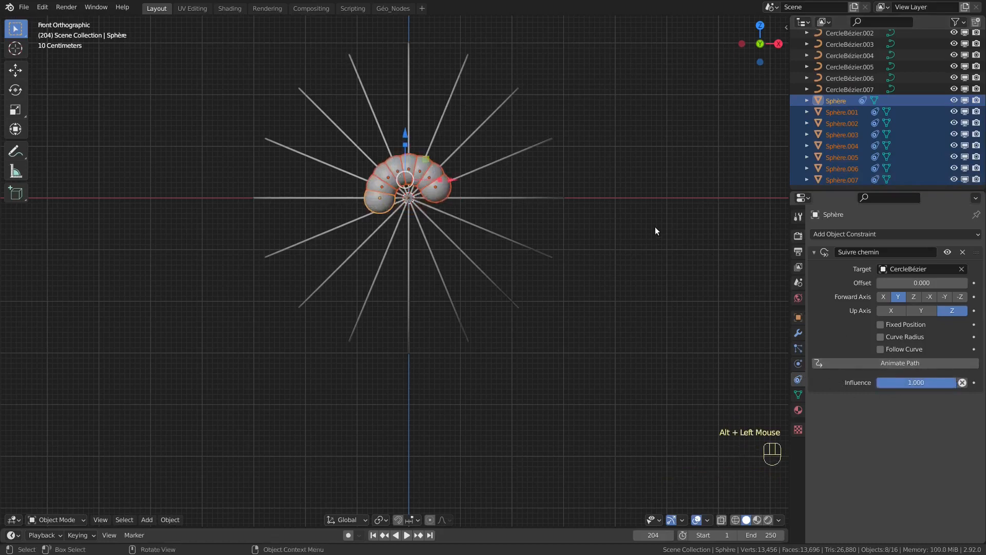
Step: Deselect the spheres, play the animation to check their motion and stop it at frame 75
left_click(465, 487)
left_click(407, 535)
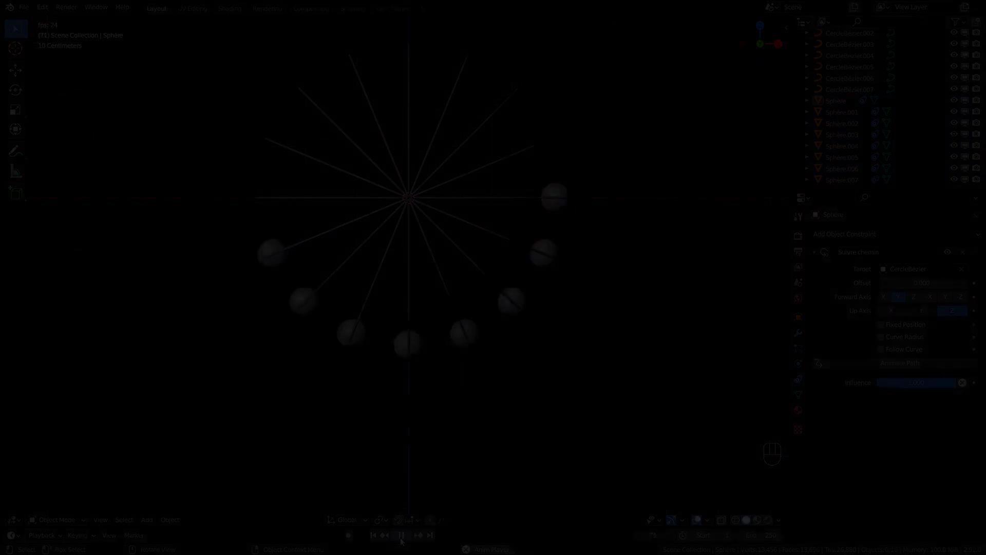
left_click(401, 535)
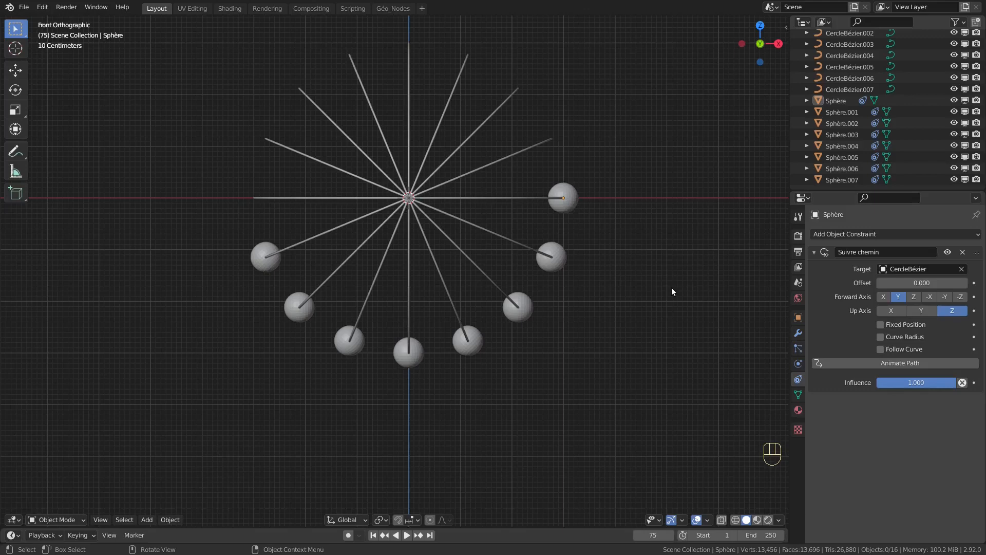
Step: Set the Follow Path offset of Sphère.001 to 6.25 and copy that value
left_click(836, 111)
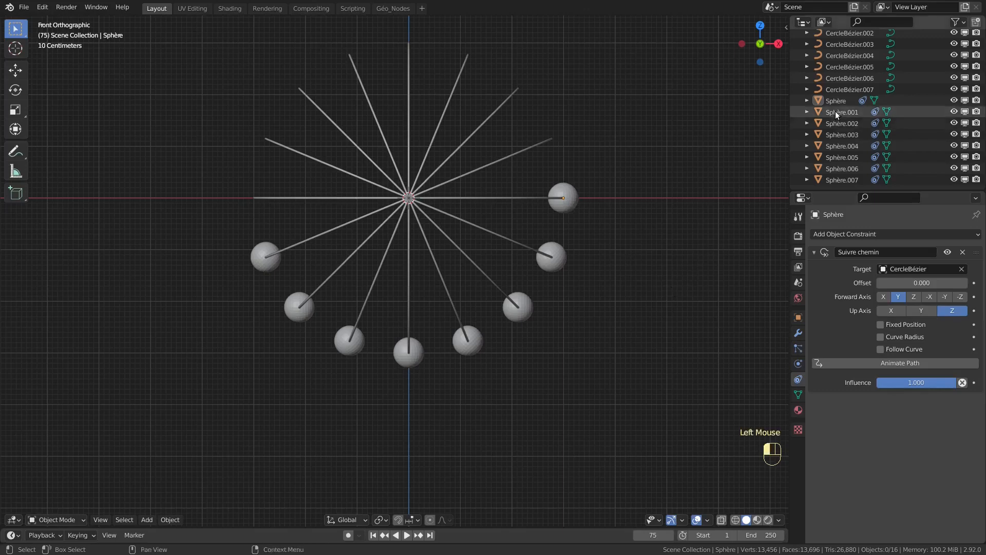
double_click(912, 283)
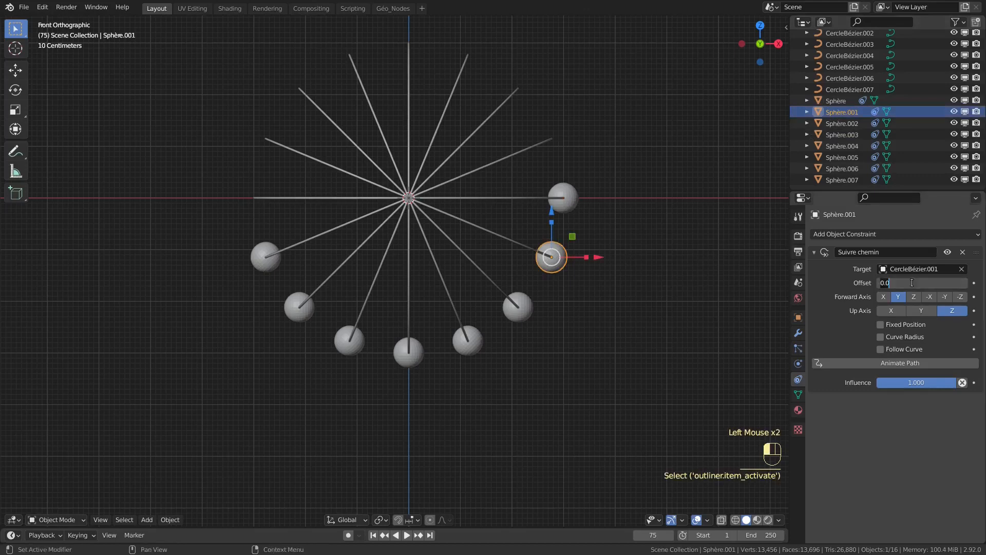
key("BackSpace")
type("250")
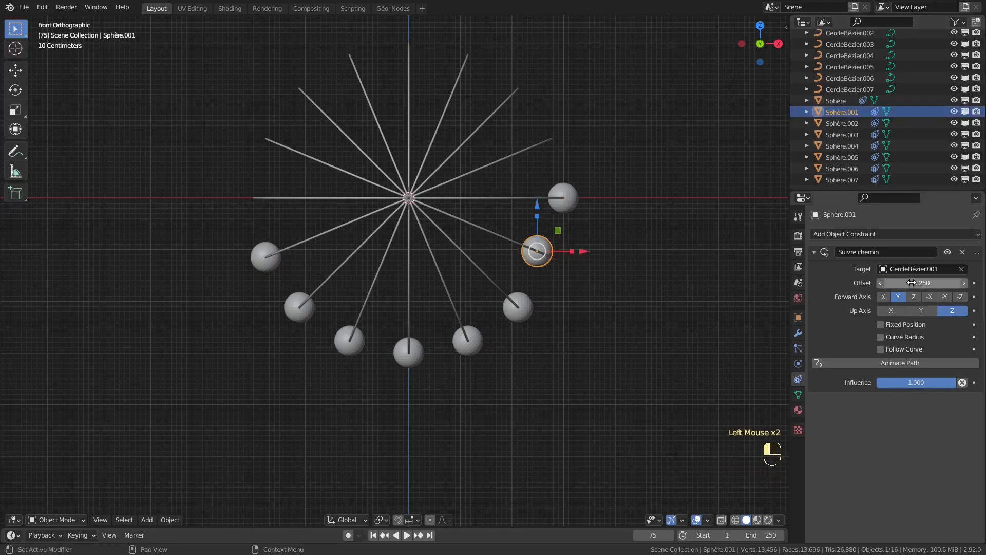
key("Return")
left_click(937, 284)
key("ctrl+c")
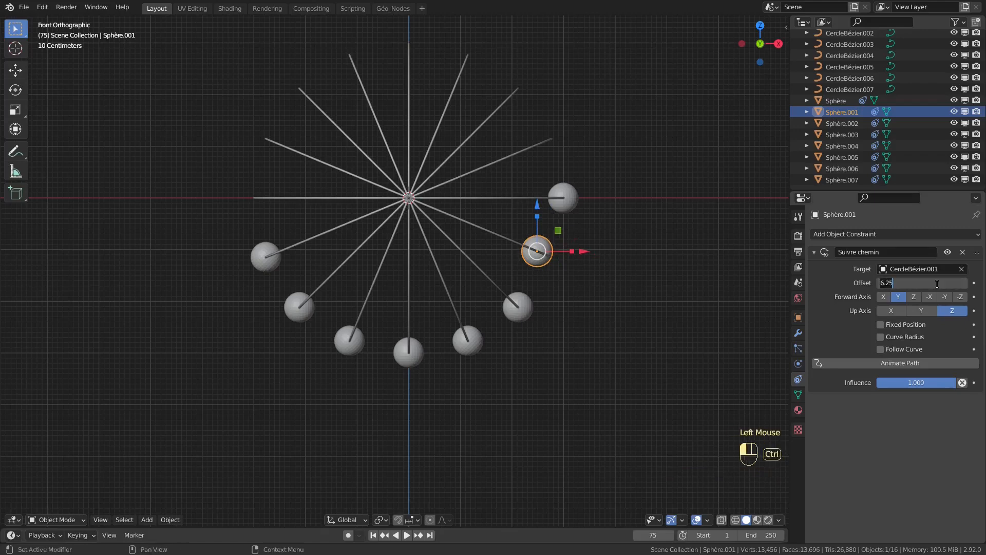
key("Return")
Step: Set the Follow Path offset of Sphère.002 to 6.25*2
left_click(855, 123)
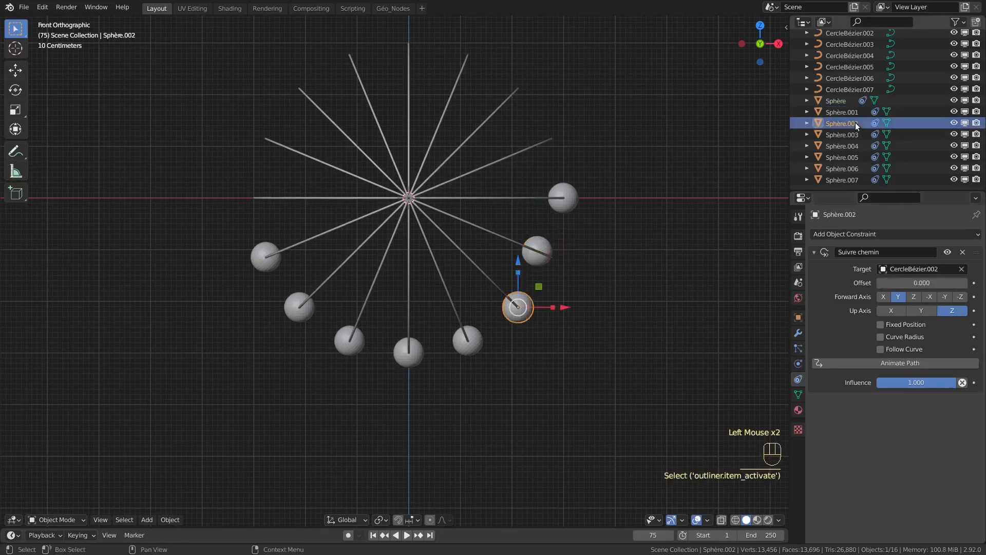
left_click(916, 283)
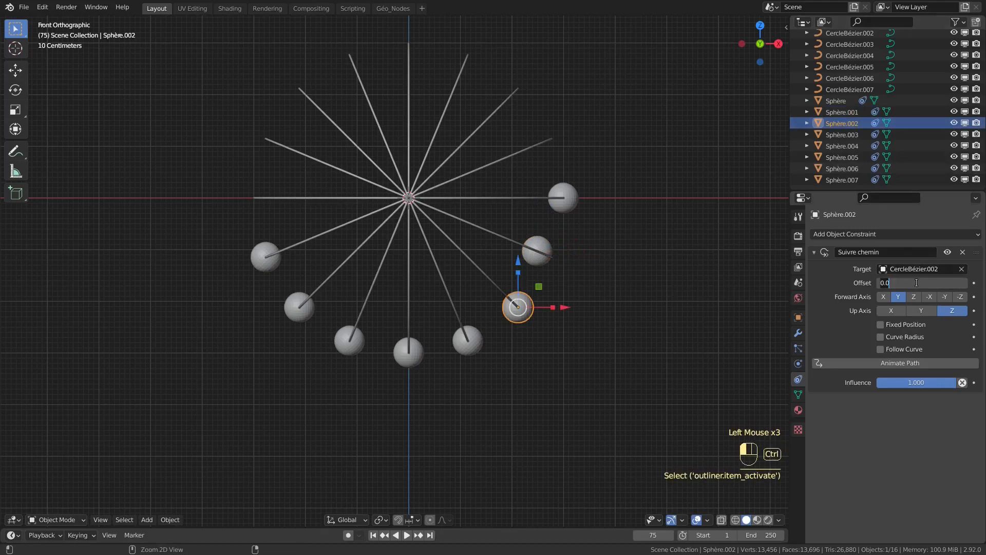
key("ctrl+v")
type("*2")
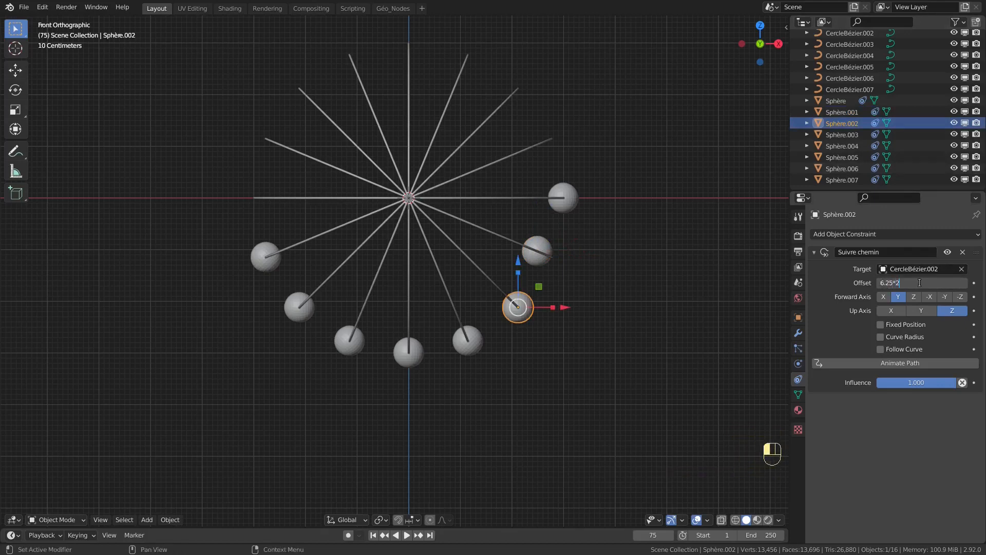
key("Return")
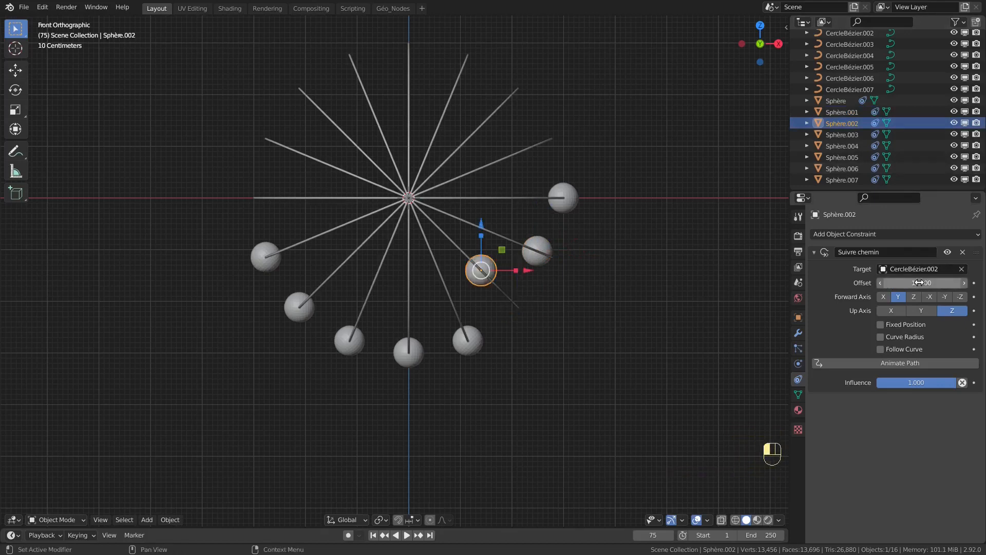
Step: Set the Follow Path offset of Sphère.003 to 6.25*3
left_click(859, 135)
double_click(892, 283)
type("6.25")
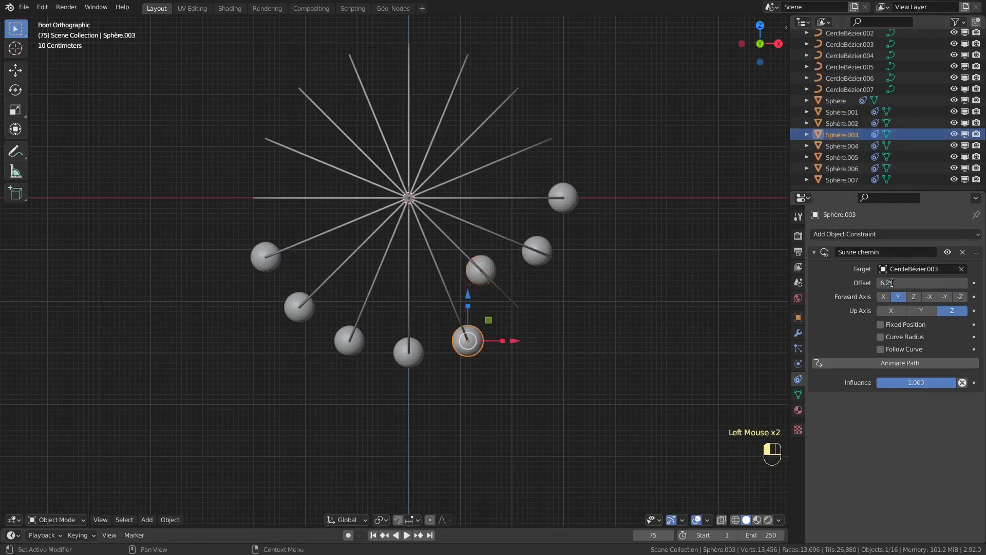
type("*3")
key("Return")
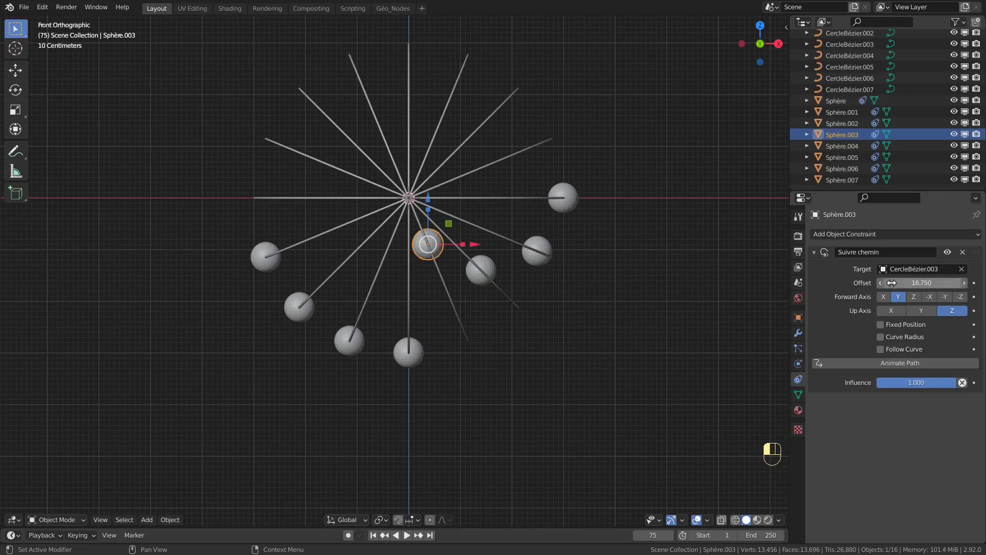
Step: Set the Follow Path offset of Sphère.004 to 6.25*4
left_click(849, 146)
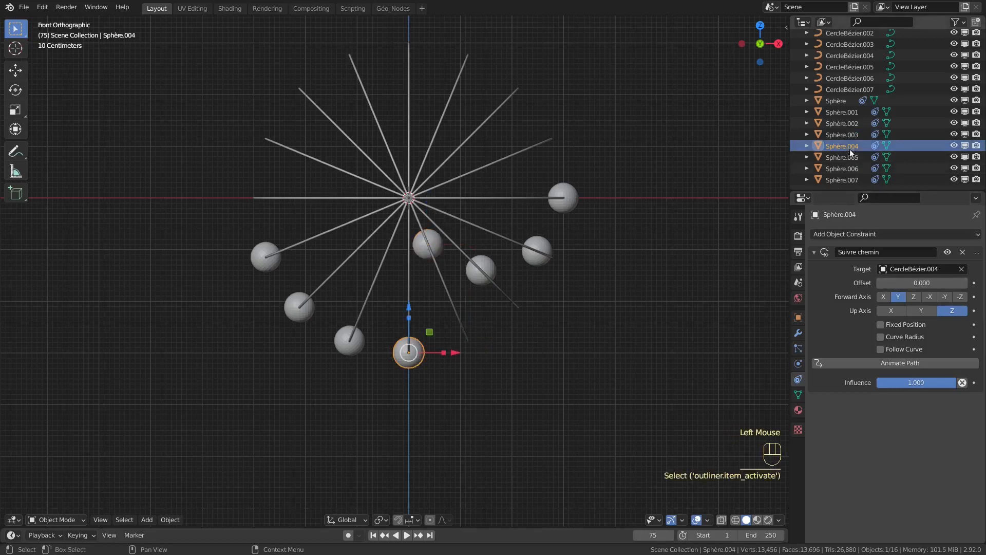
double_click(907, 283)
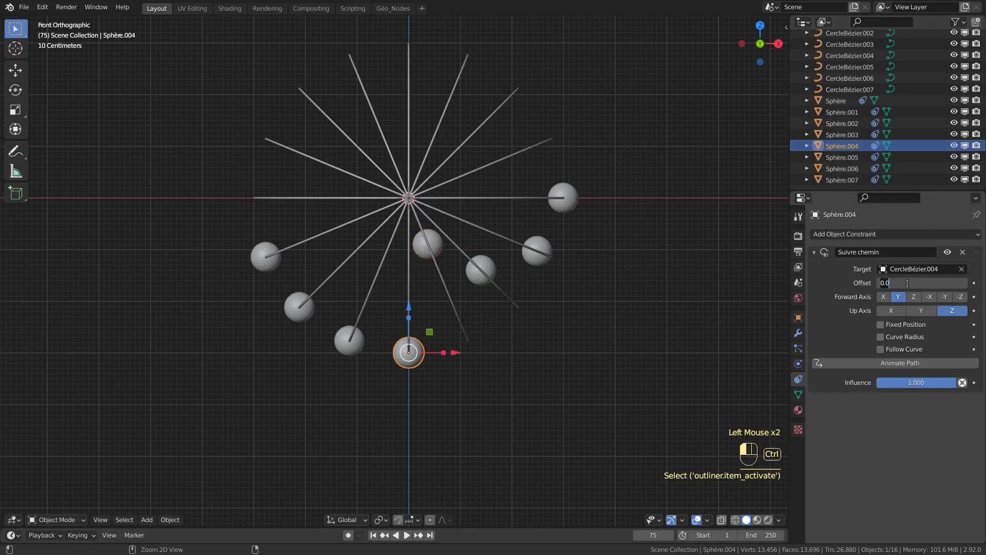
type("6.25*4")
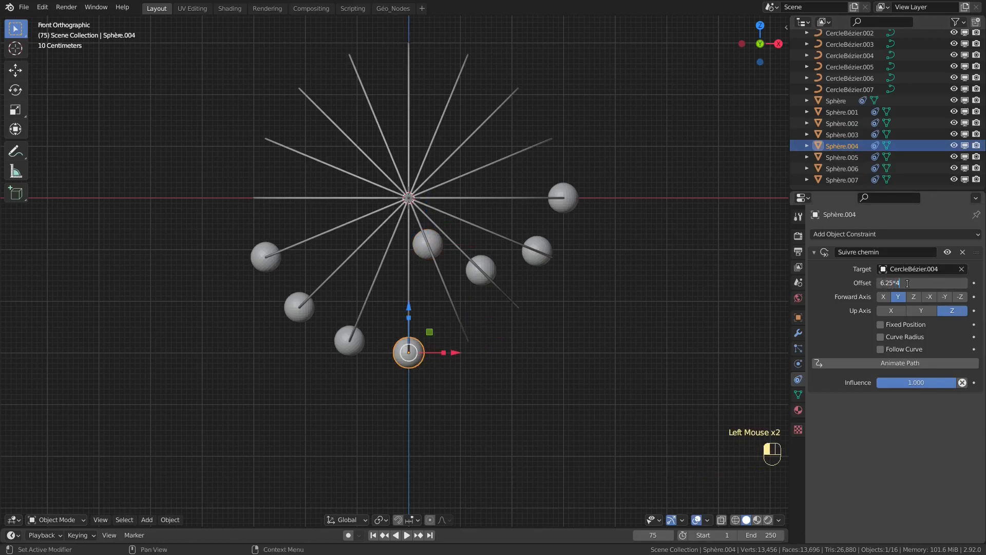
key("Return")
Step: Set the Follow Path offset of Sphère.005 to 6.25*5
left_click(855, 157)
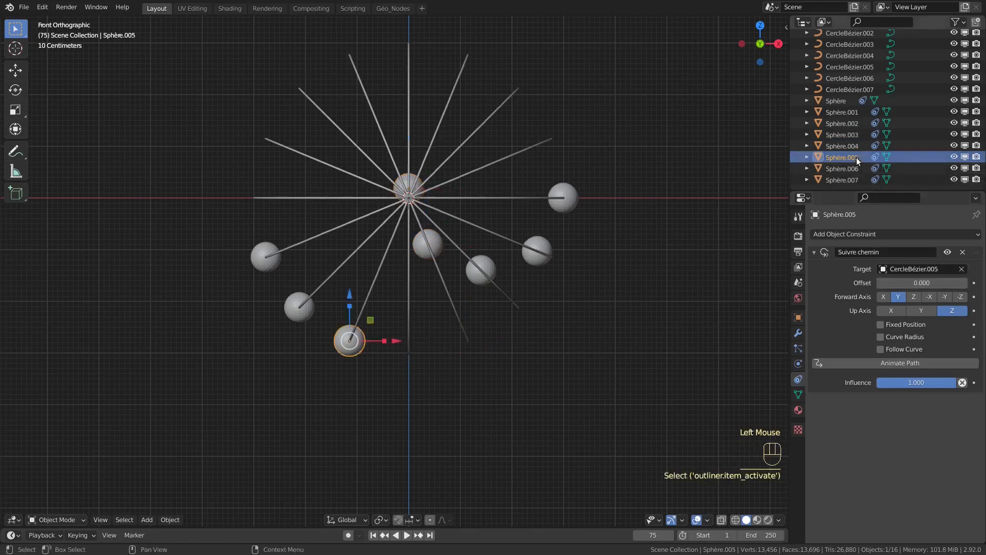
double_click(891, 283)
type("6.2")
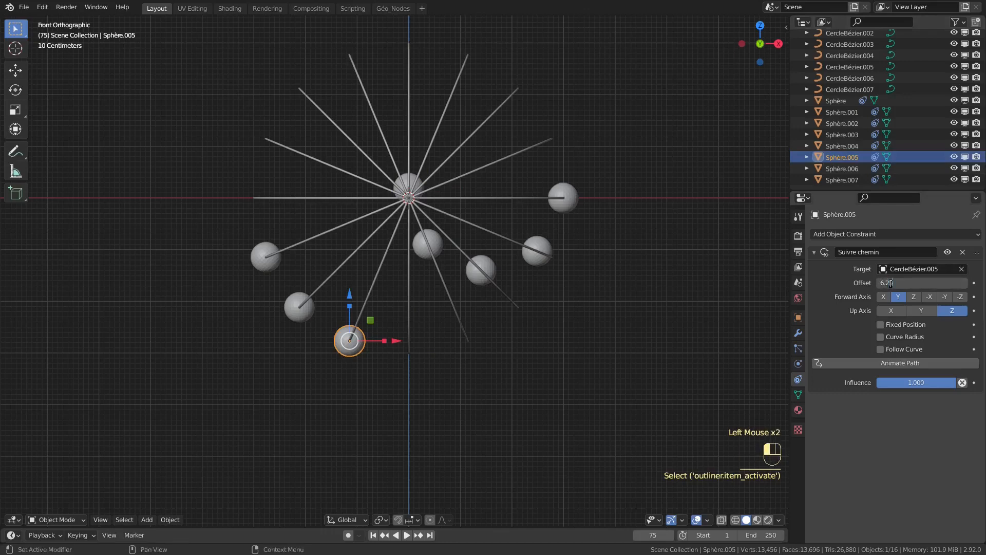
type("5*5")
key("Return")
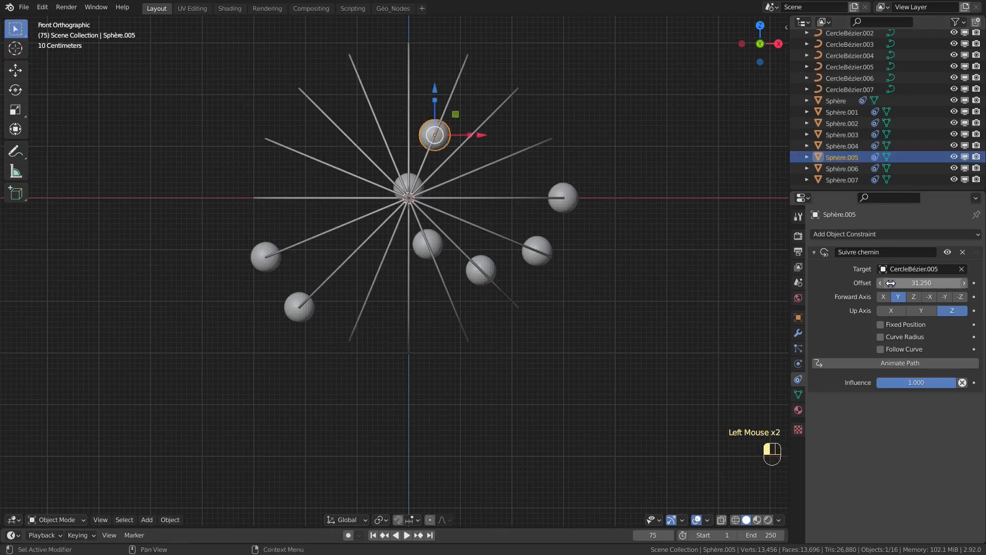
Step: Set the Follow Path offset of Sphère.006 to 6.25*6
left_click(856, 168)
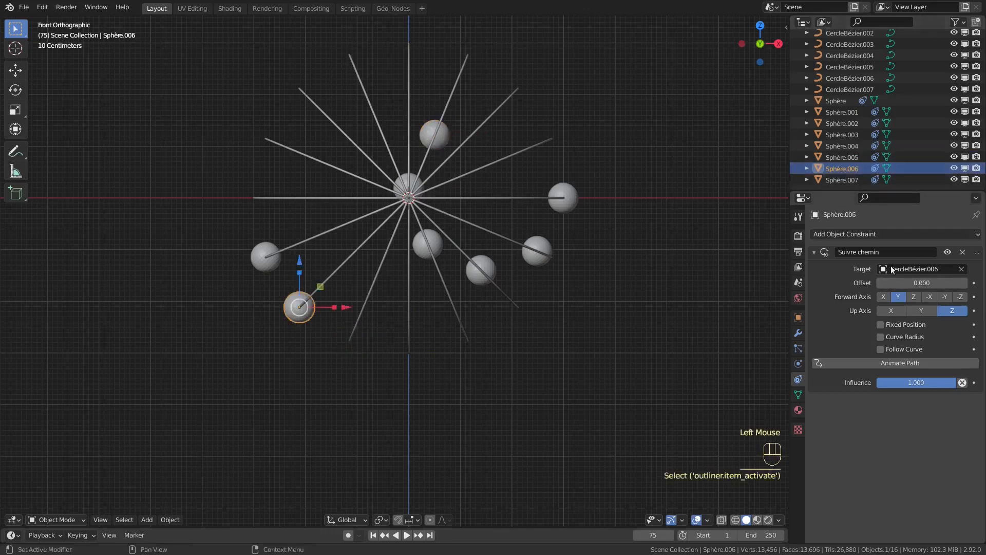
double_click(896, 283)
type("6.25")
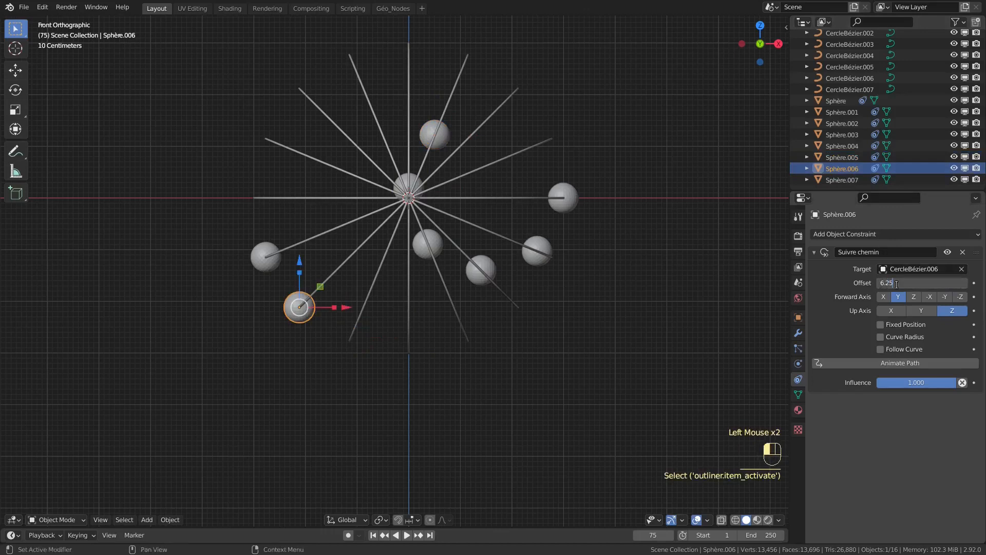
type("*6")
key("Return")
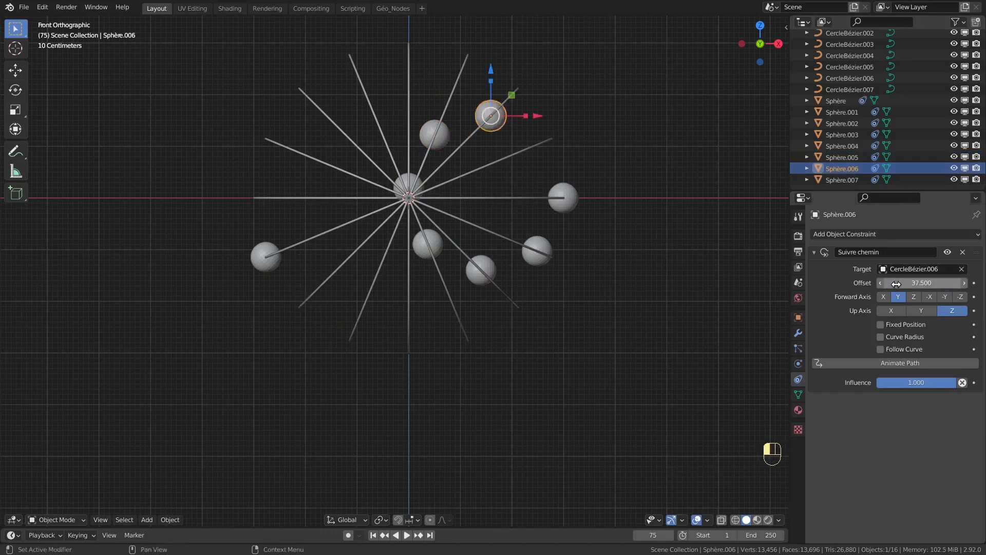
Step: Set the Follow Path offset of Sphère.007 to 6.25*7 and play the animation to check the staggered motion
left_click(854, 179)
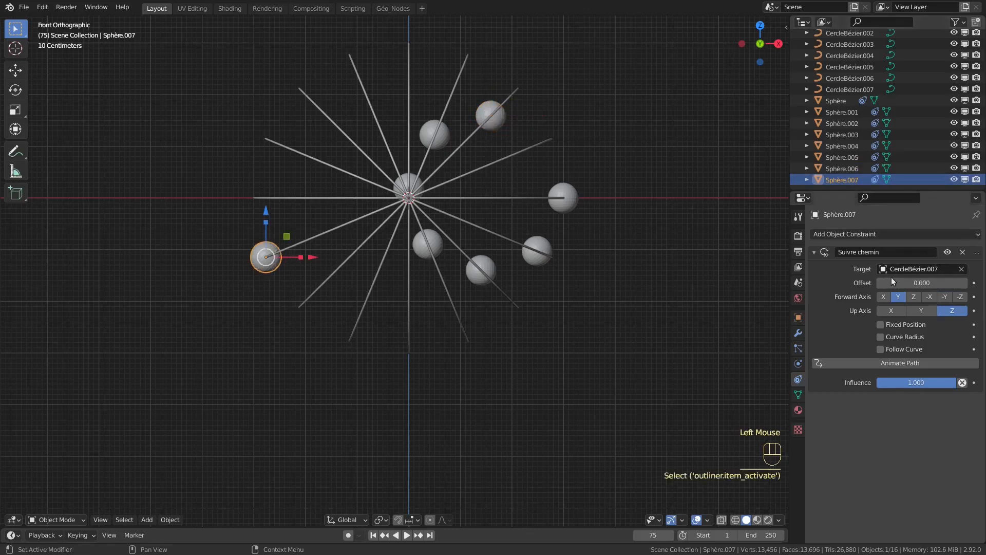
double_click(896, 282)
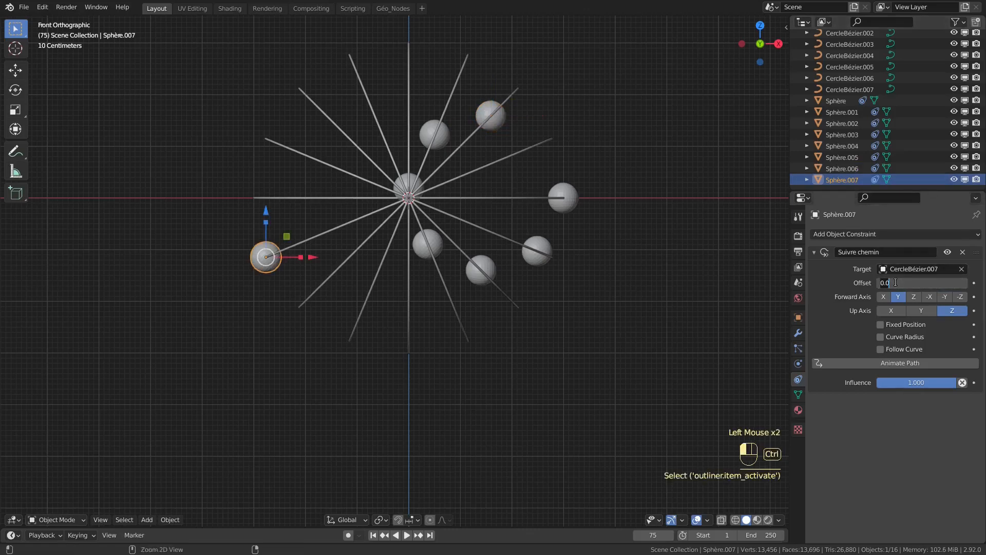
type("6.25")
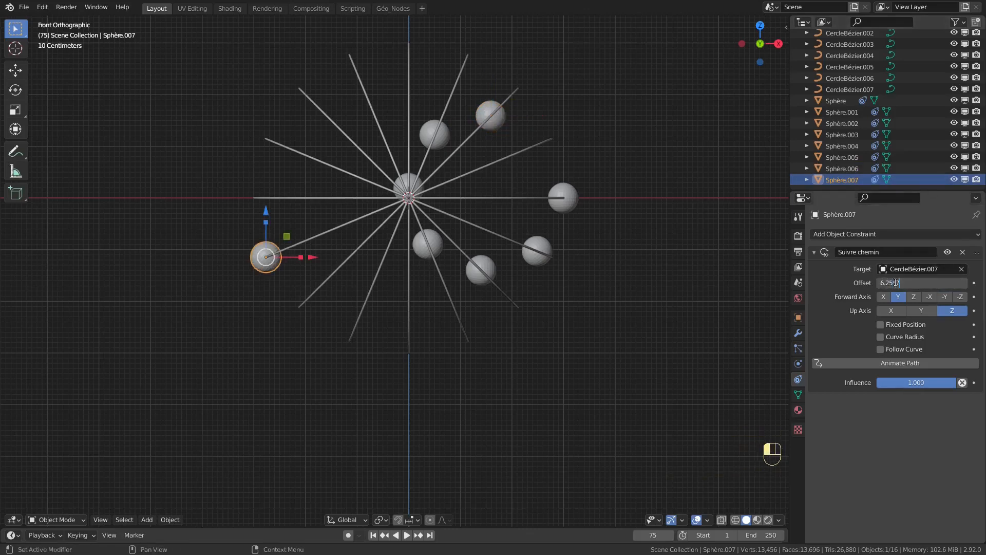
type("*7")
key("Return")
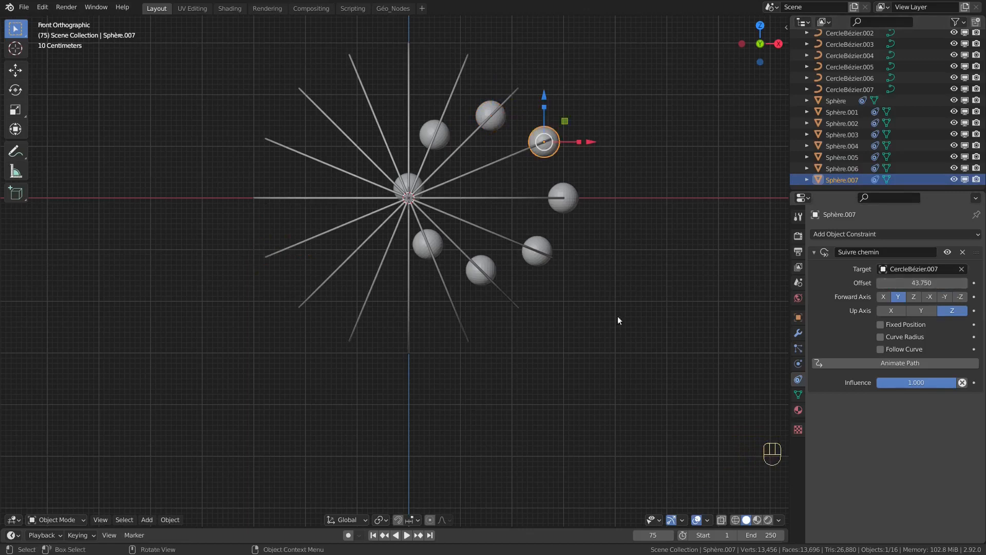
left_click(407, 535)
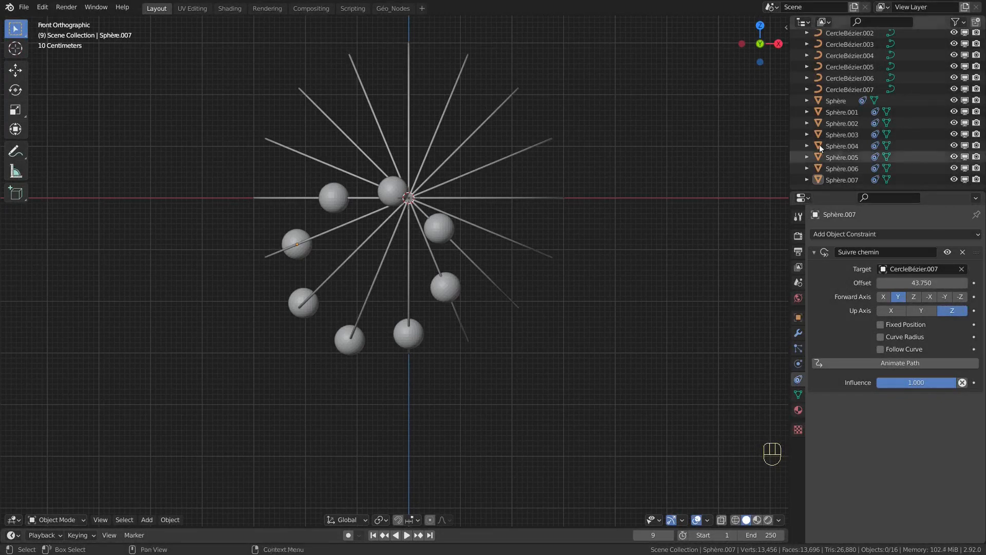
Step: Create a new material on the first Bezier circle, CercleBézier, and name it Anneau
scroll(834, 136, "up", 7)
left_click(835, 69)
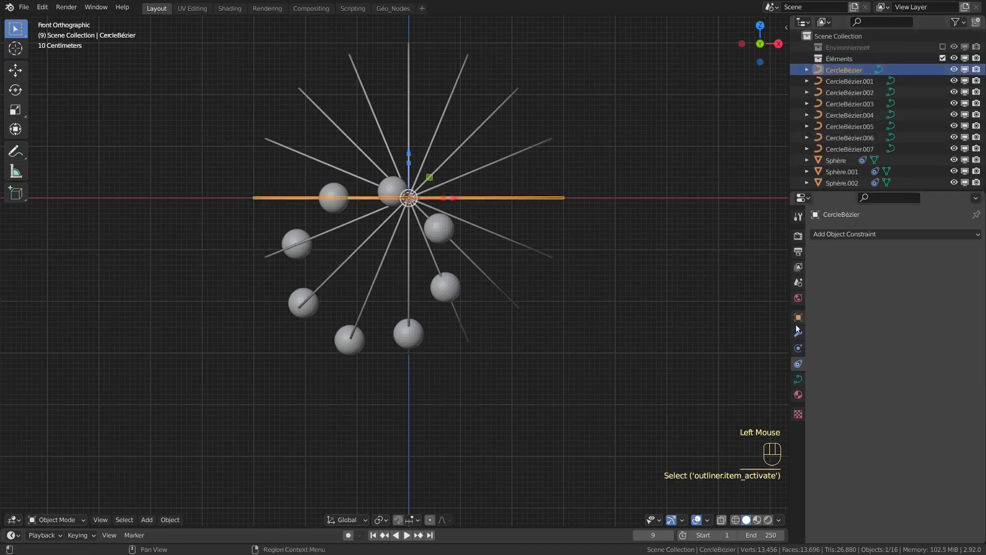
left_click(798, 394)
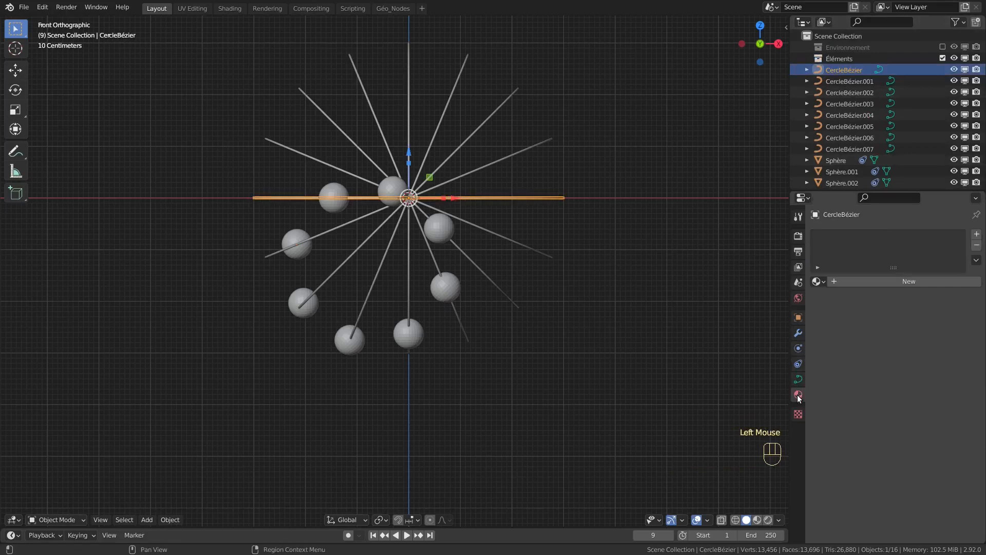
left_click(902, 281)
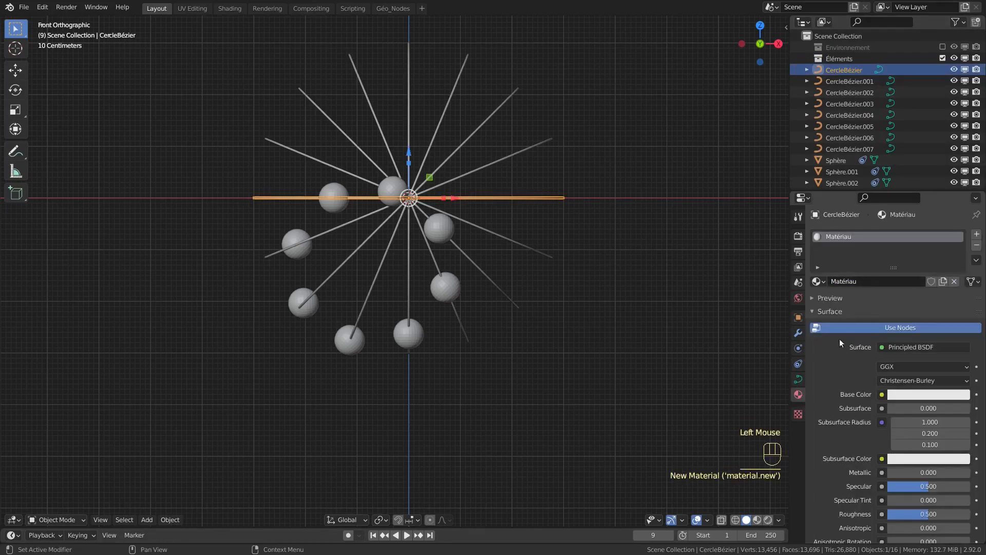
left_click(866, 281)
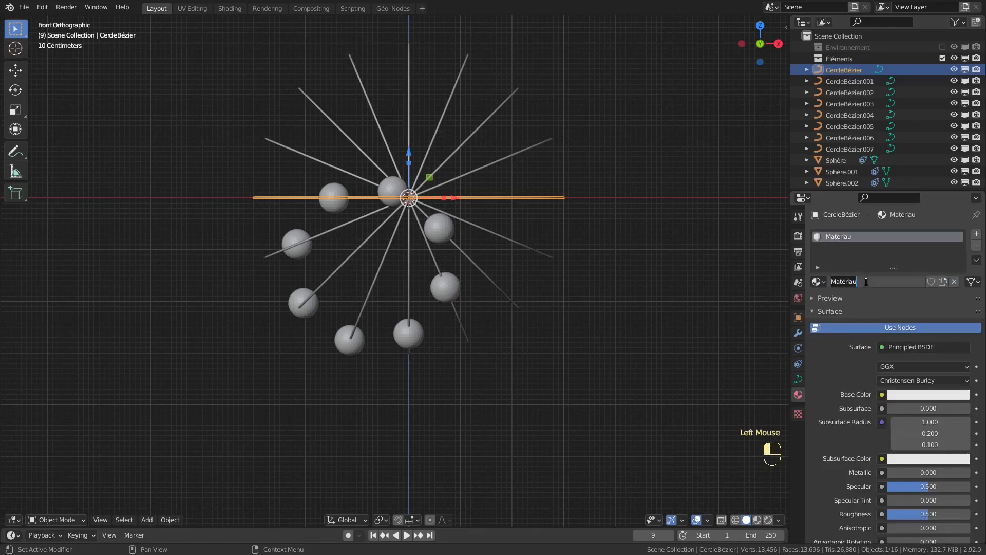
type("Anneau")
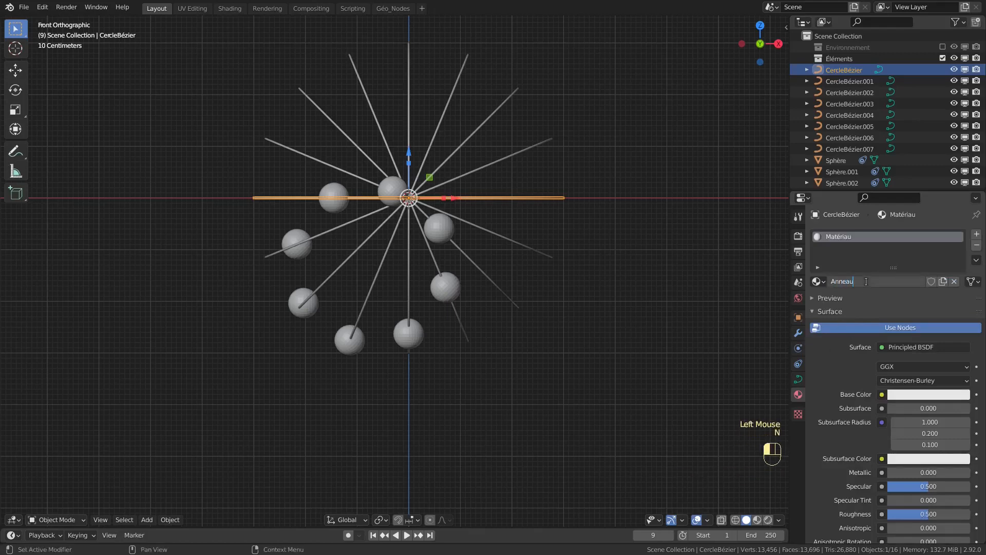
key("Return")
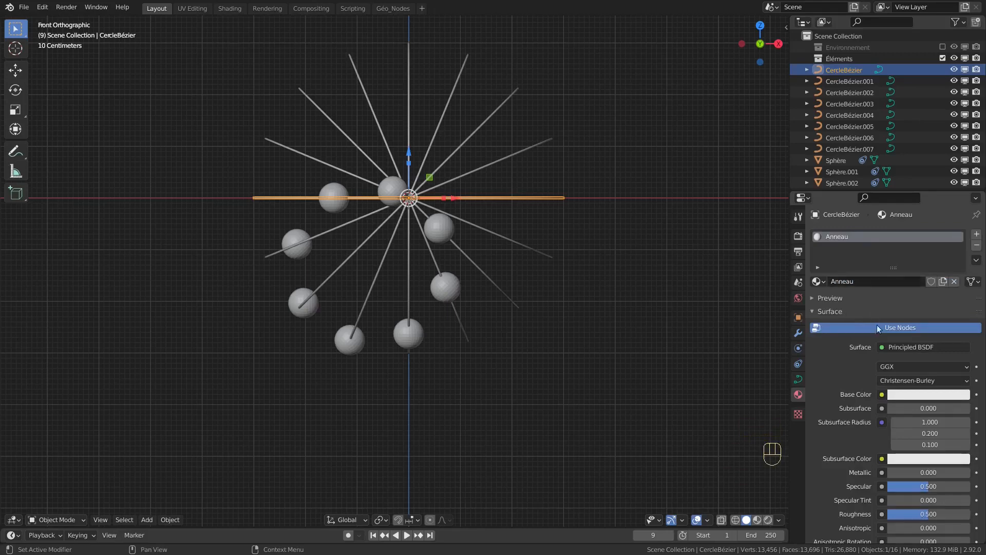
Step: Give the Anneau material a golden yellow base color (hue about 0.13, saturation about 0.84), metallic 1 and roughness 0.1
left_click(907, 396)
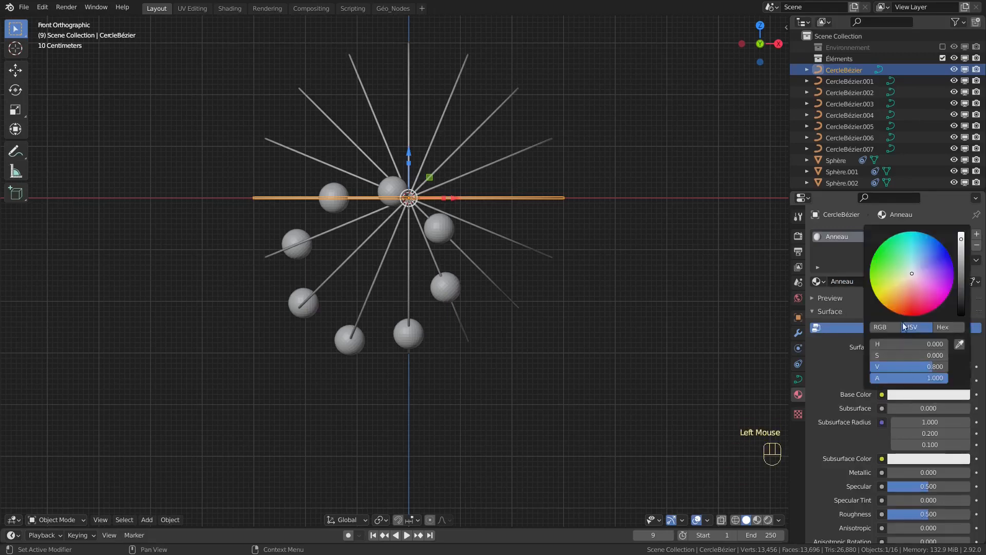
left_click_drag(889, 287, 893, 289)
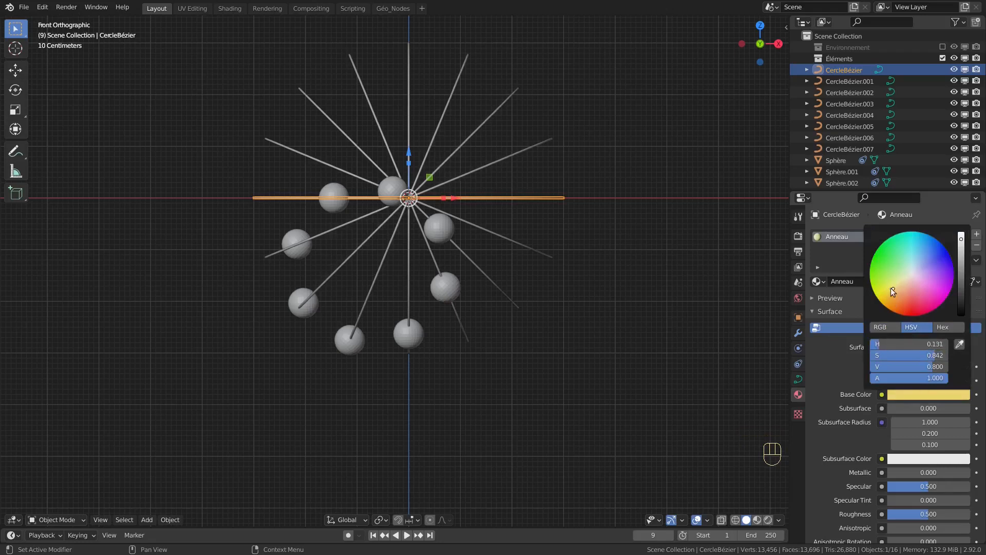
left_click_drag(902, 472, 966, 472)
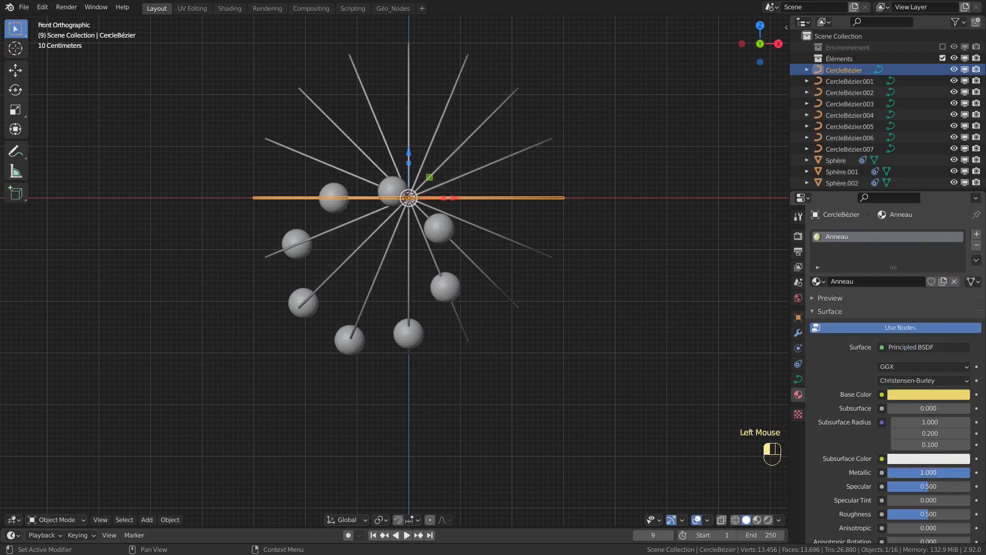
double_click(910, 513)
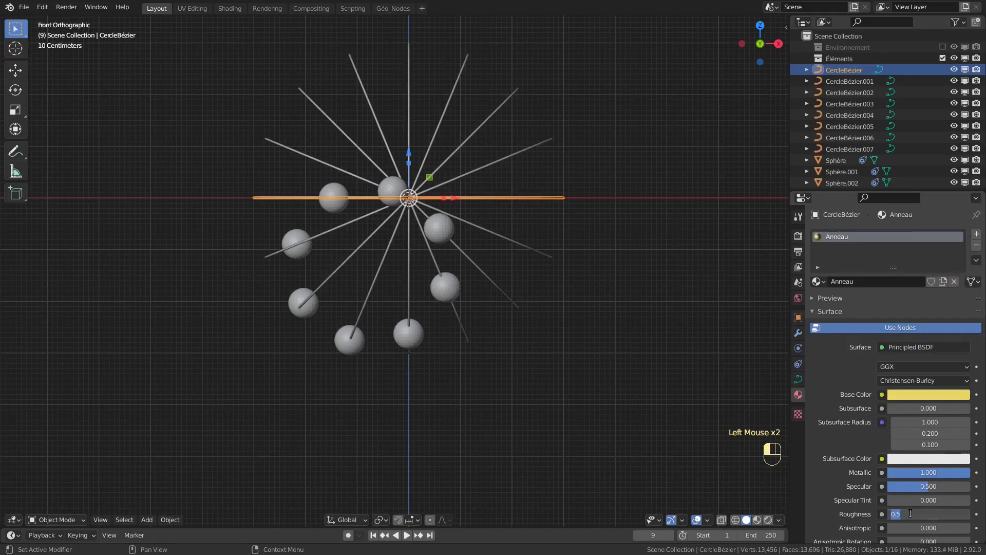
type("0.1")
key("Return")
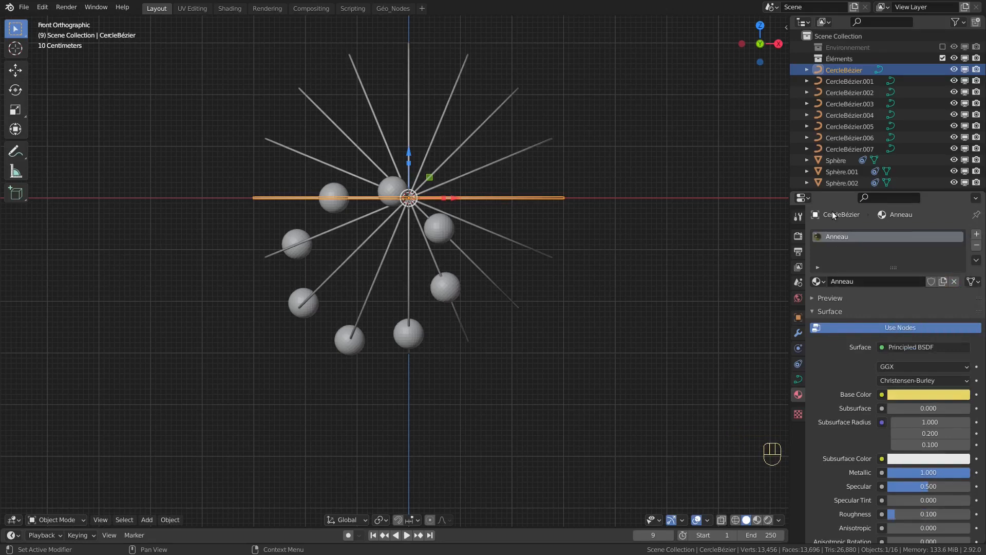
Step: Copy the Anneau material from CercleBézier to the other seven circles and show the viewport in Material Preview with nothing selected
left_click(842, 149, "shift")
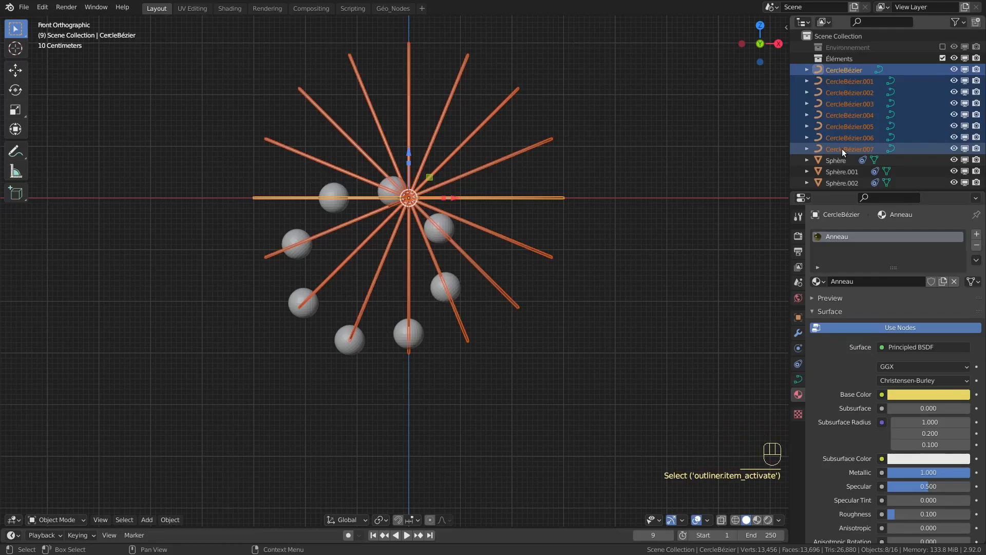
left_click(977, 260)
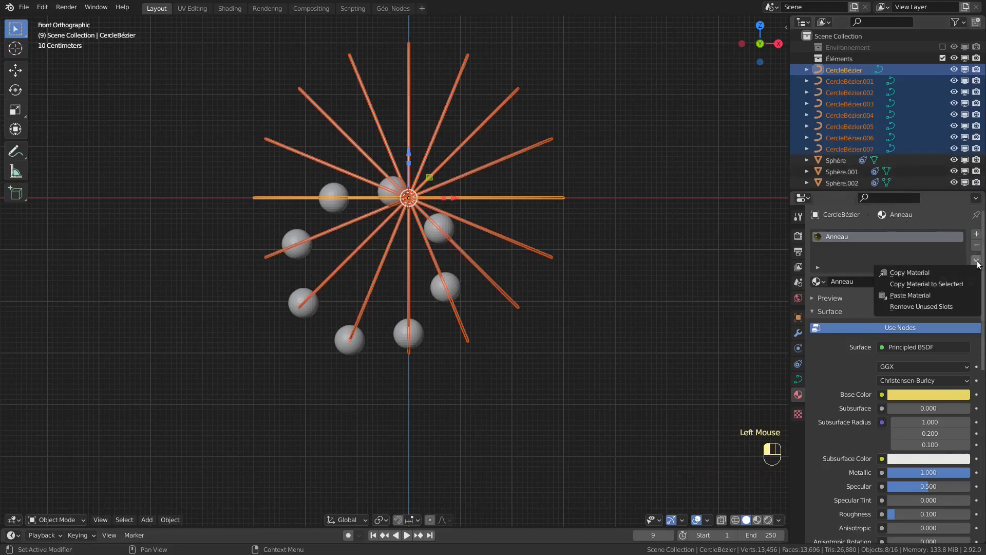
left_click(960, 283)
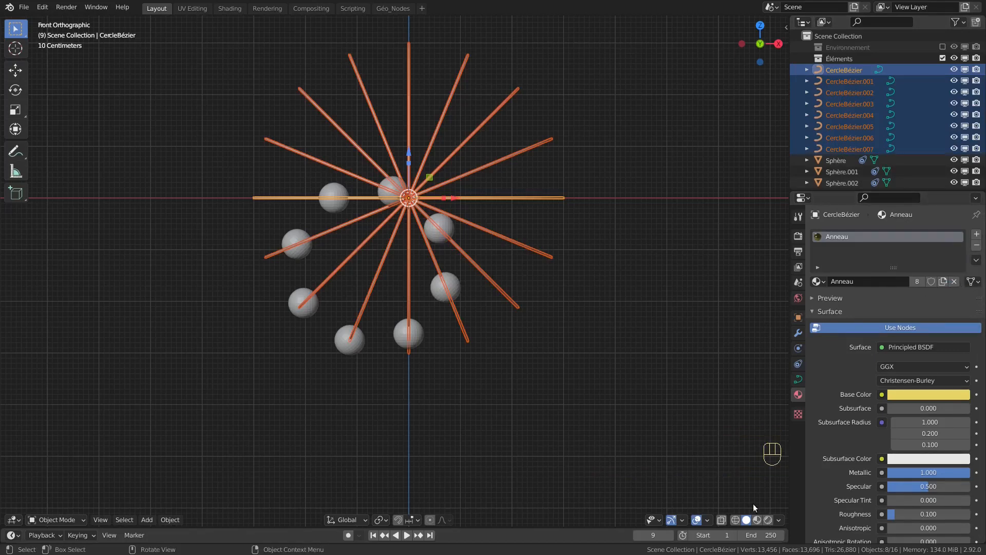
left_click(757, 519)
left_click(714, 378)
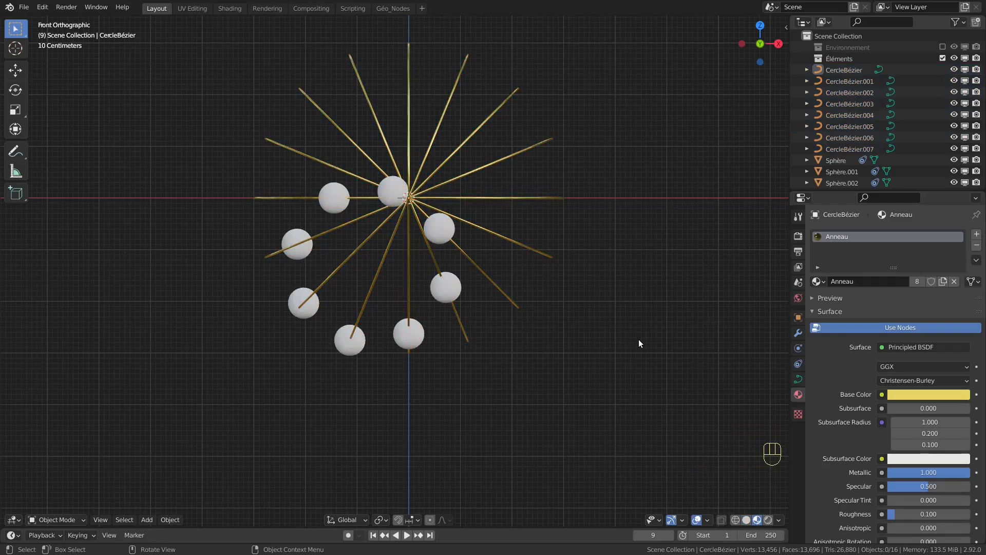
Step: Create a new material on the first sphere, Sphère, and name it Sphère
left_click(836, 160)
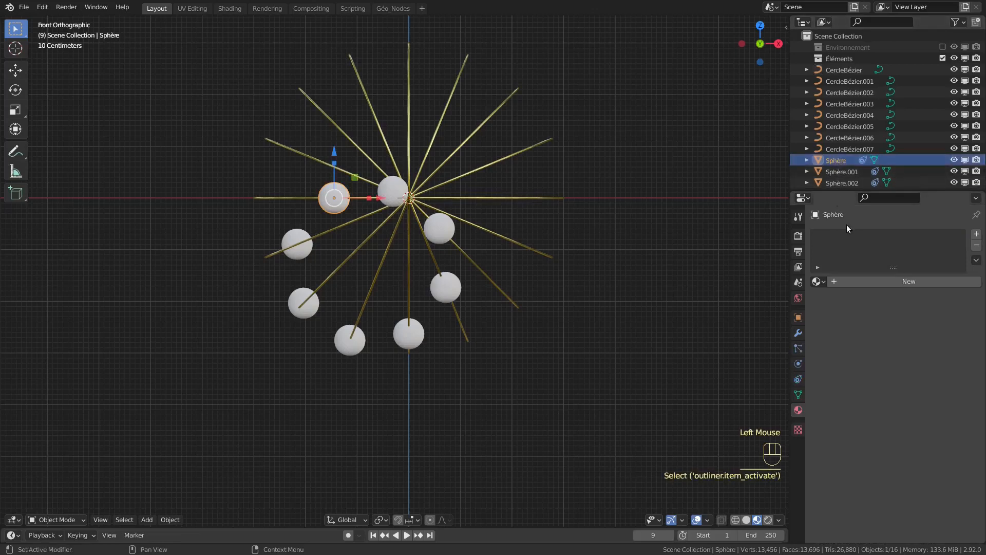
left_click(884, 282)
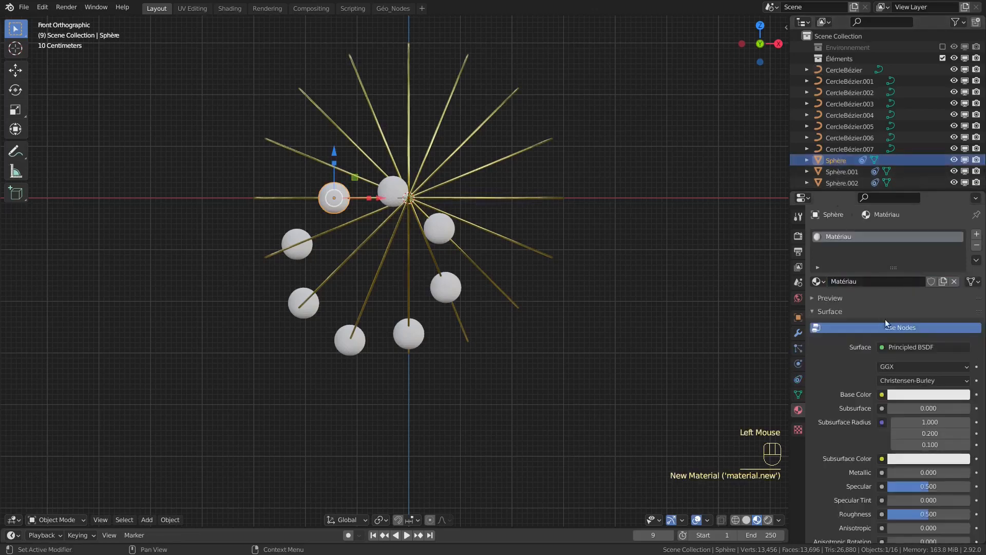
double_click(870, 282)
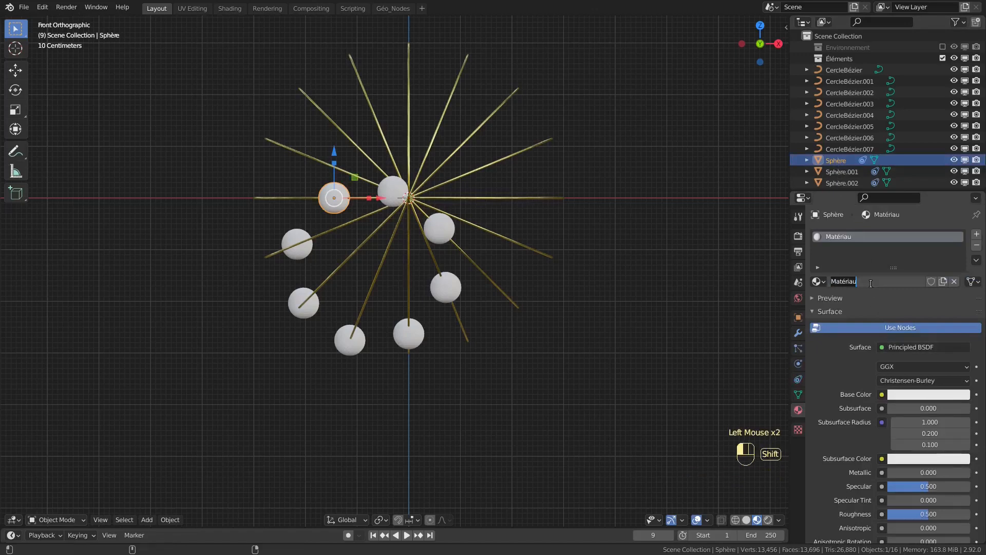
type("Sphère")
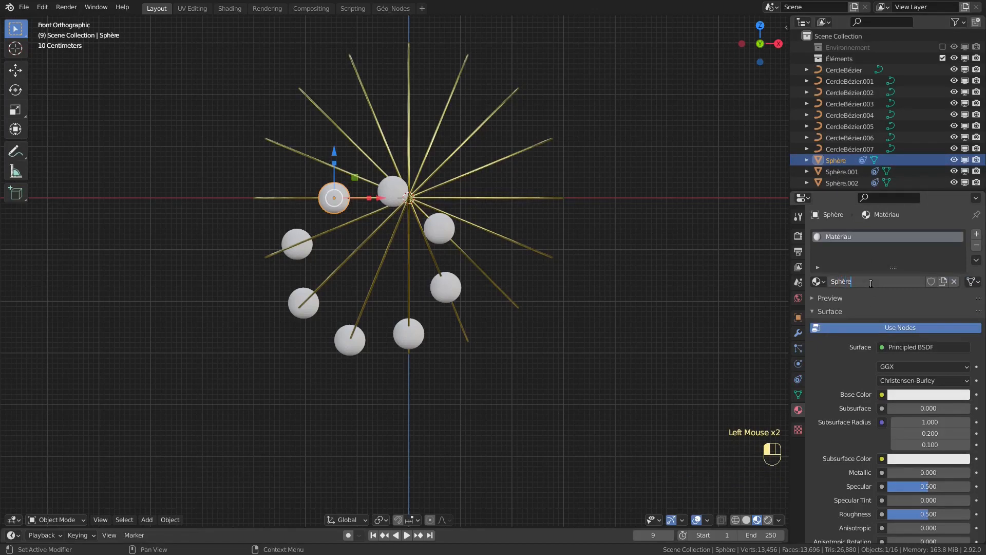
key("Return")
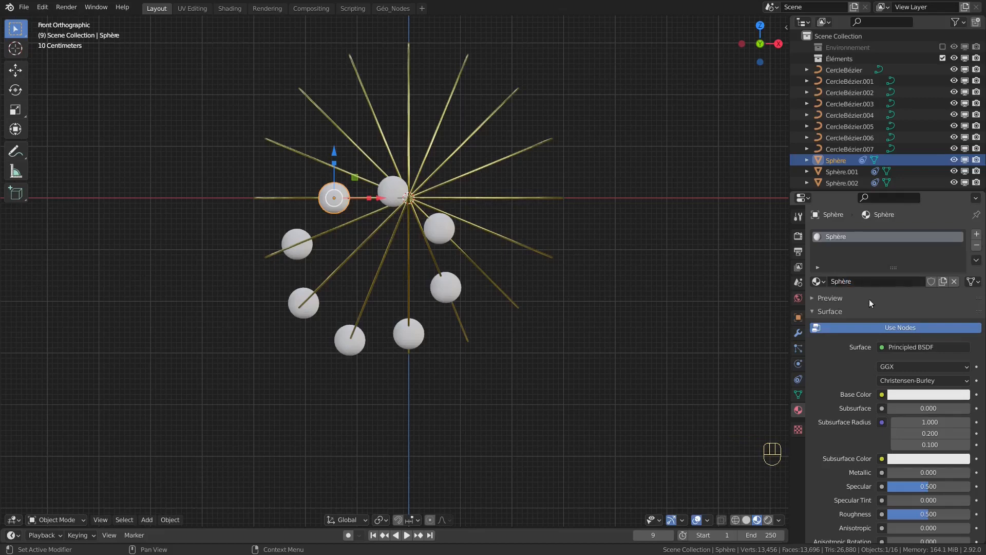
Step: Set the Sphère material's metallic to 1 and its roughness to 0.02
left_click_drag(901, 473, 969, 473)
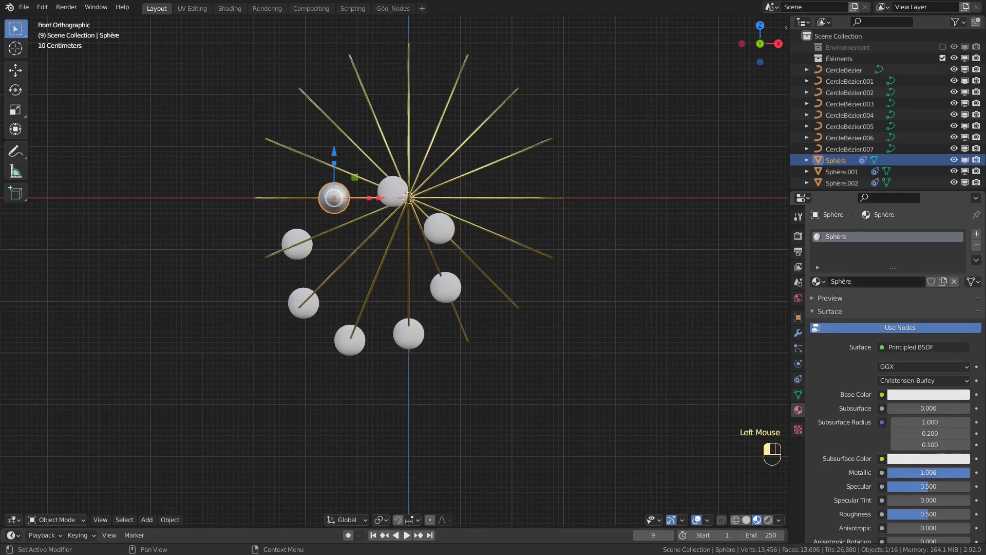
double_click(910, 514)
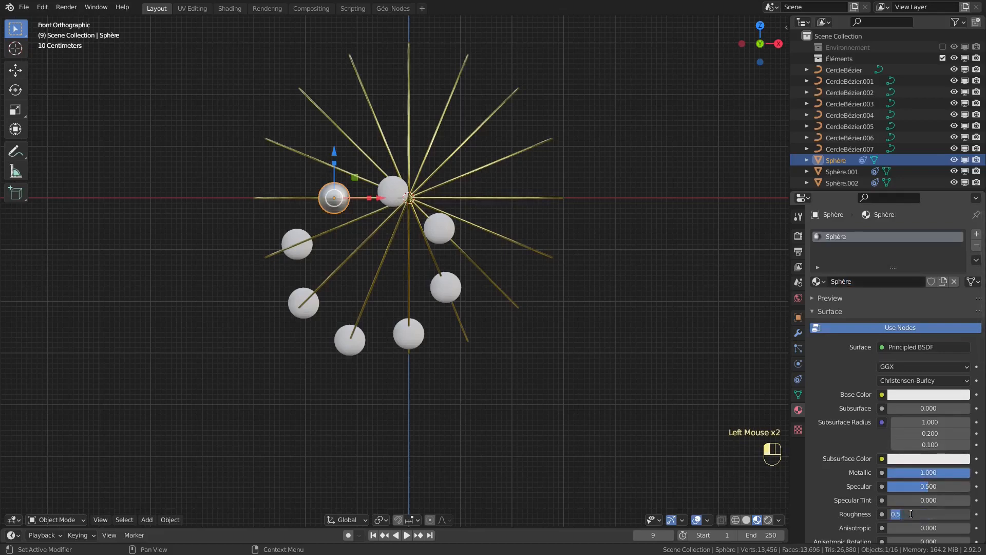
type("0.02")
key("Return")
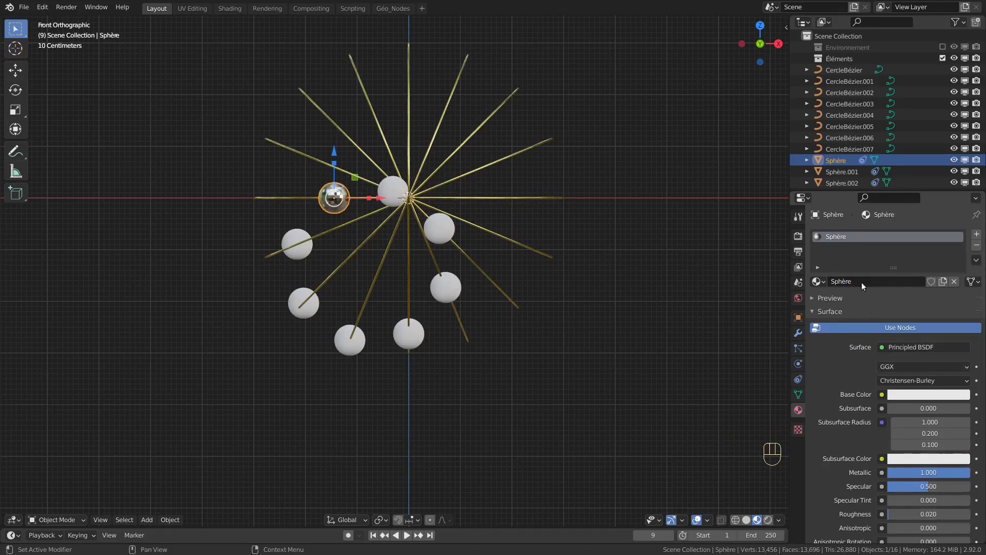
Step: Copy the Sphère material from the first sphere to the other seven spheres, Sphère.001 to Sphère.007
scroll(841, 97, "down", 5)
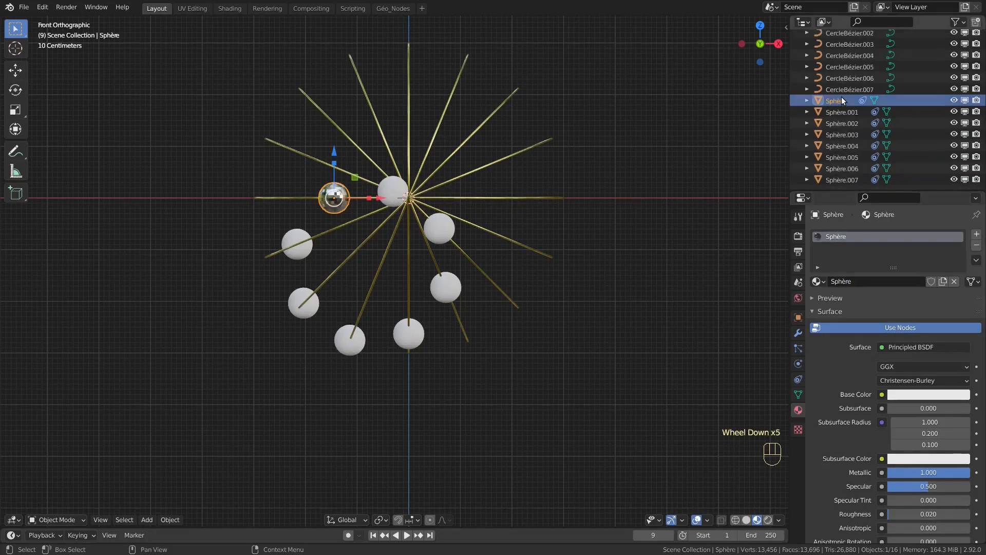
left_click(845, 179, "shift")
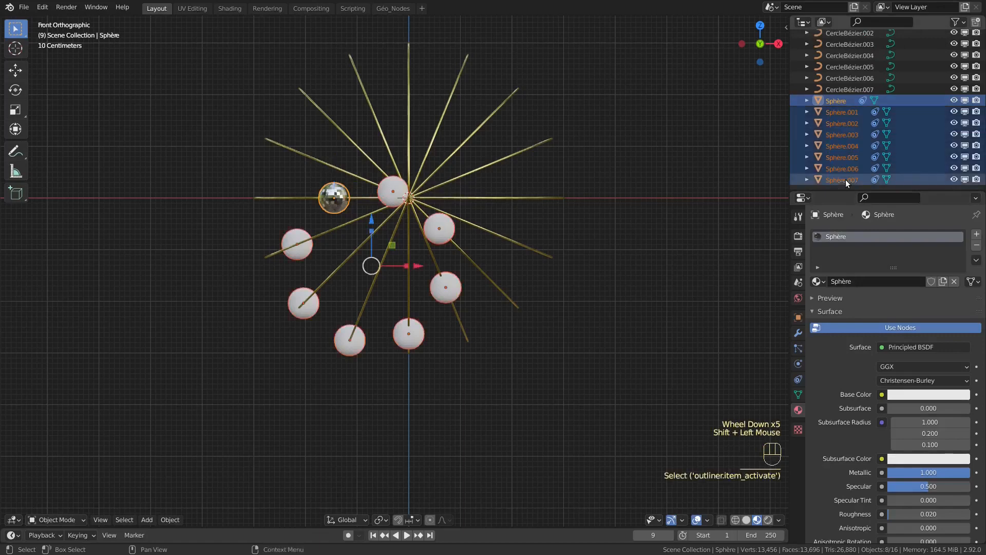
left_click(977, 261)
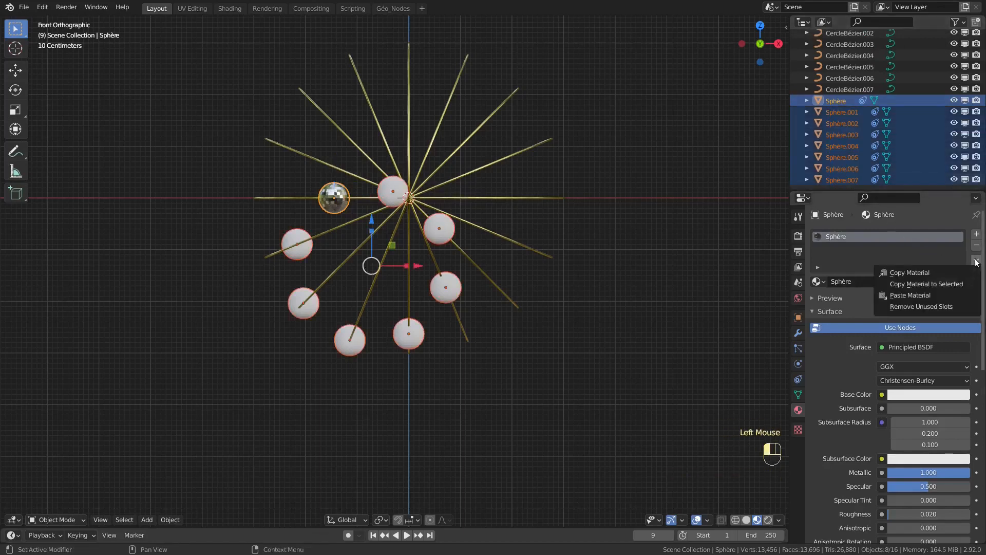
left_click(954, 284)
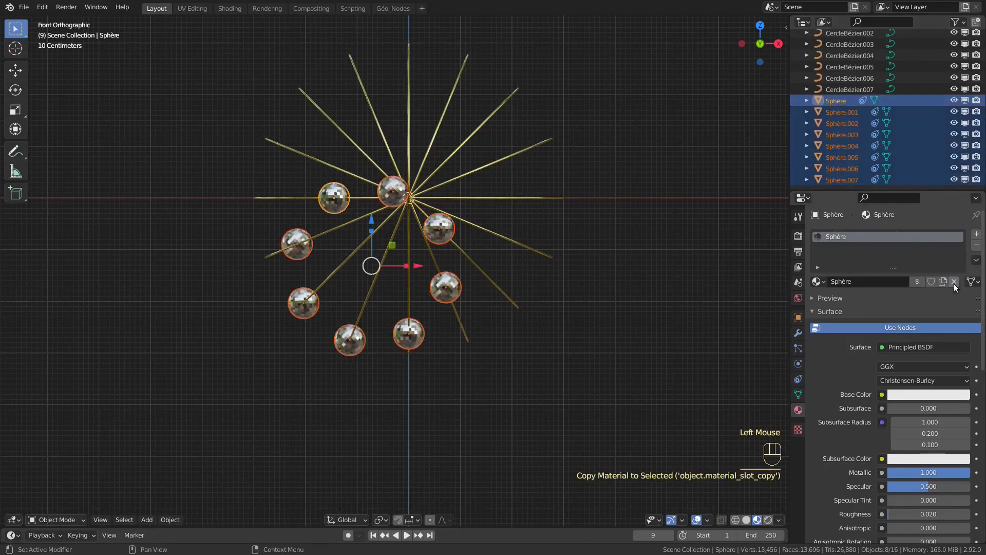
Step: Apply smooth shading to all eight spheres and deselect everything
scroll(436, 245, "up", 5)
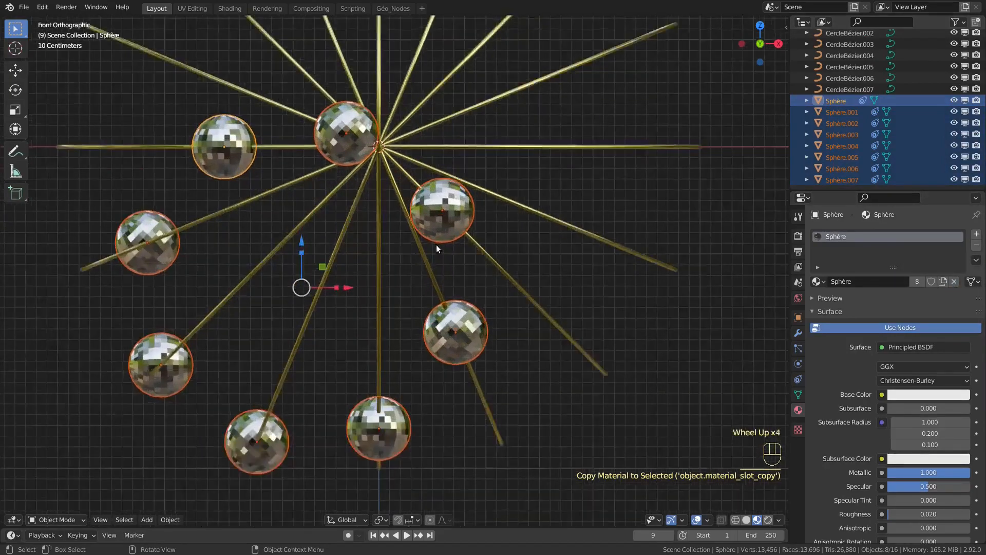
right_click(522, 217)
left_click(522, 217)
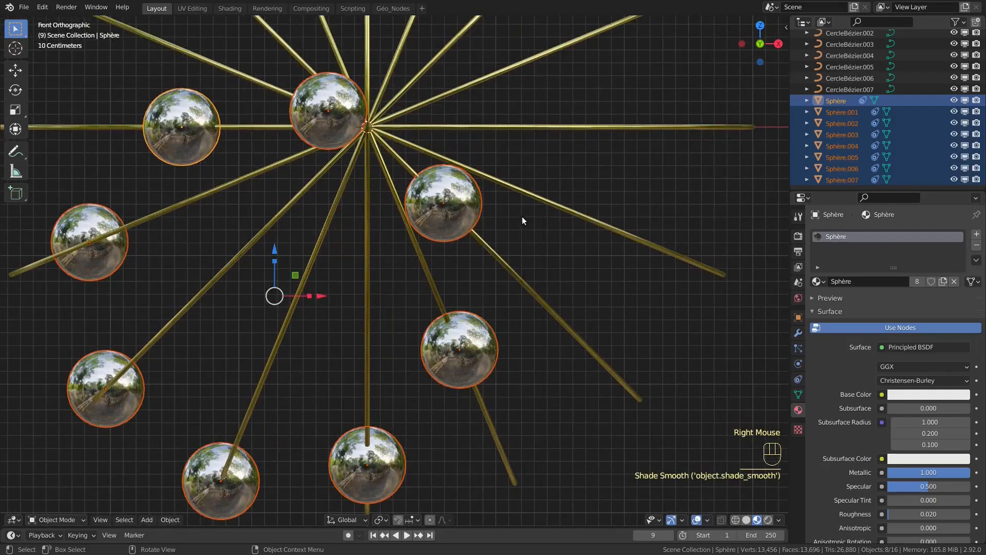
scroll(523, 219, "down", 2)
scroll(522, 218, "down", 3)
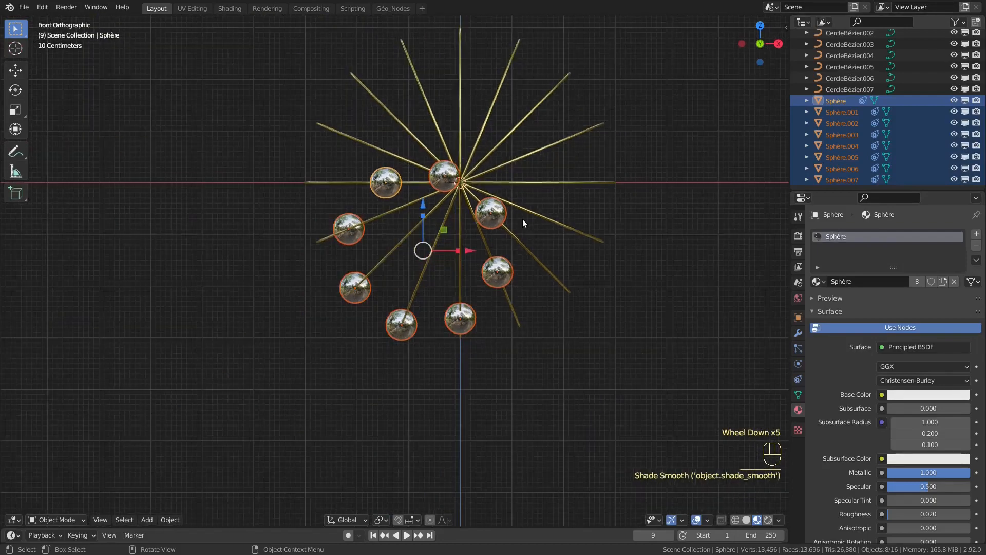
left_click(597, 211)
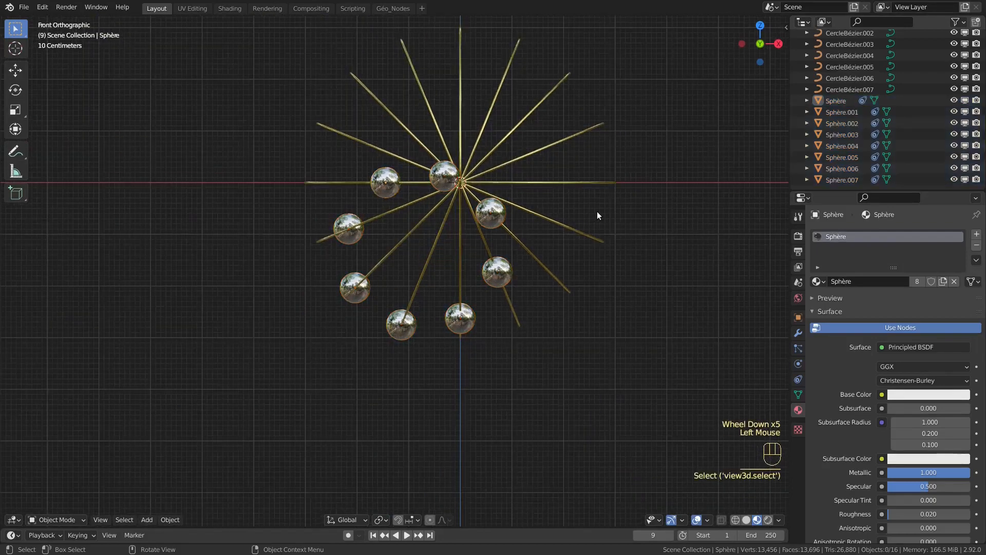
Step: Add a cone mesh with default settings at the origin and rotate it 90° about the X axis
key("shift+a")
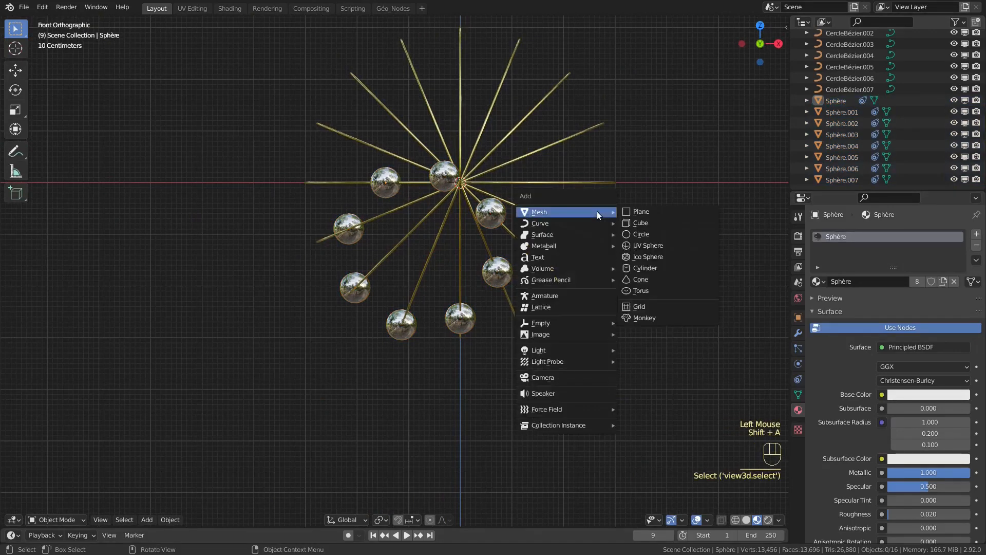
left_click(628, 280)
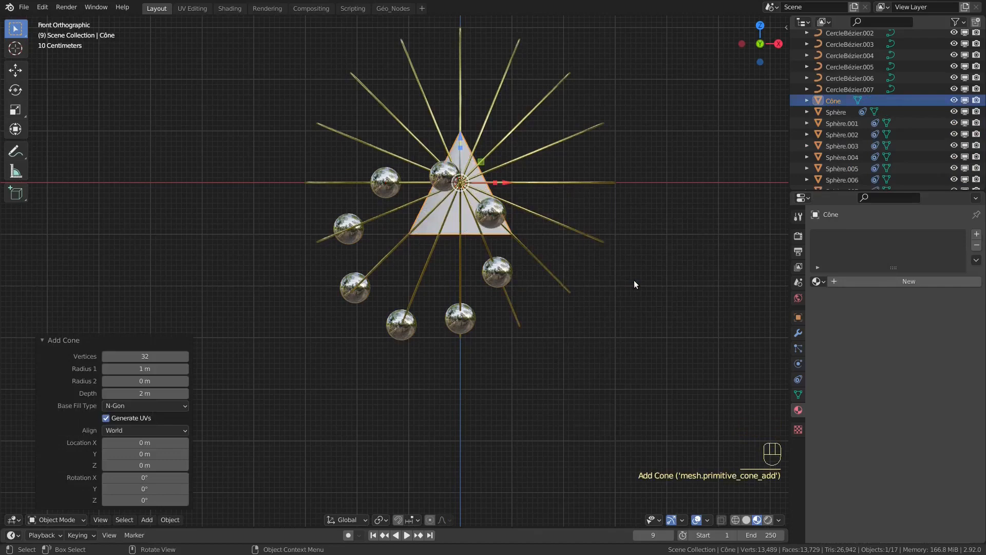
type("r")
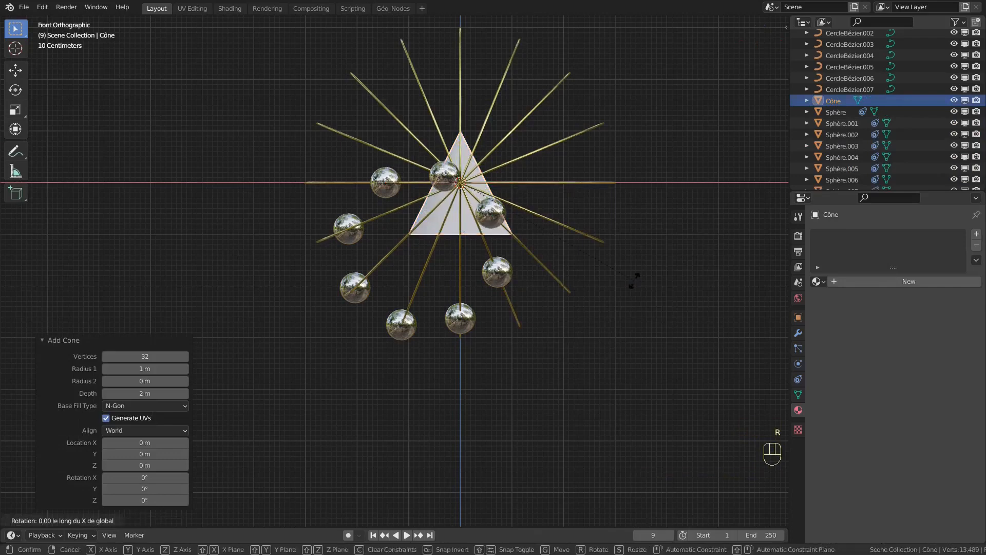
type("90")
key("Return")
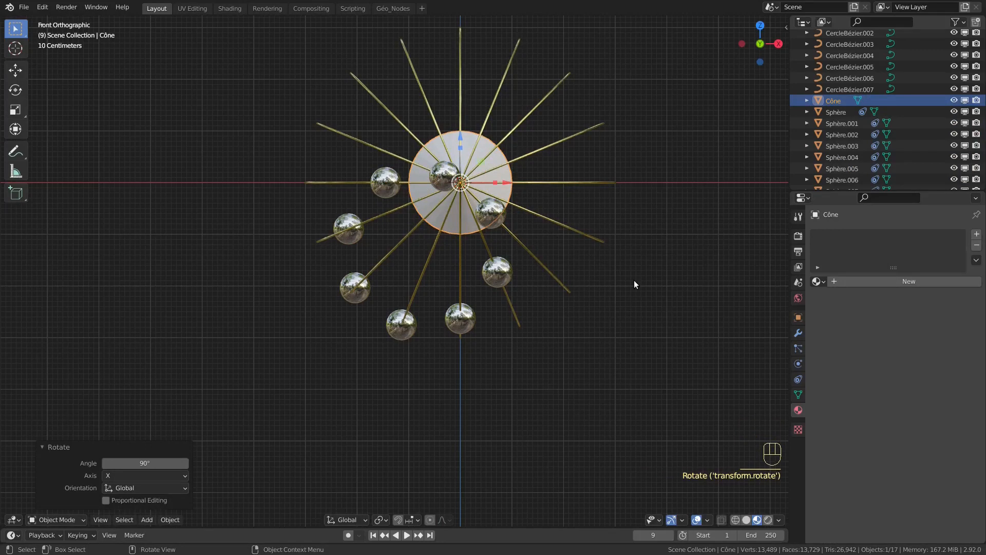
Step: Scale the cone uniformly by 3.3 and set its Y location to 1 m
type("s3")
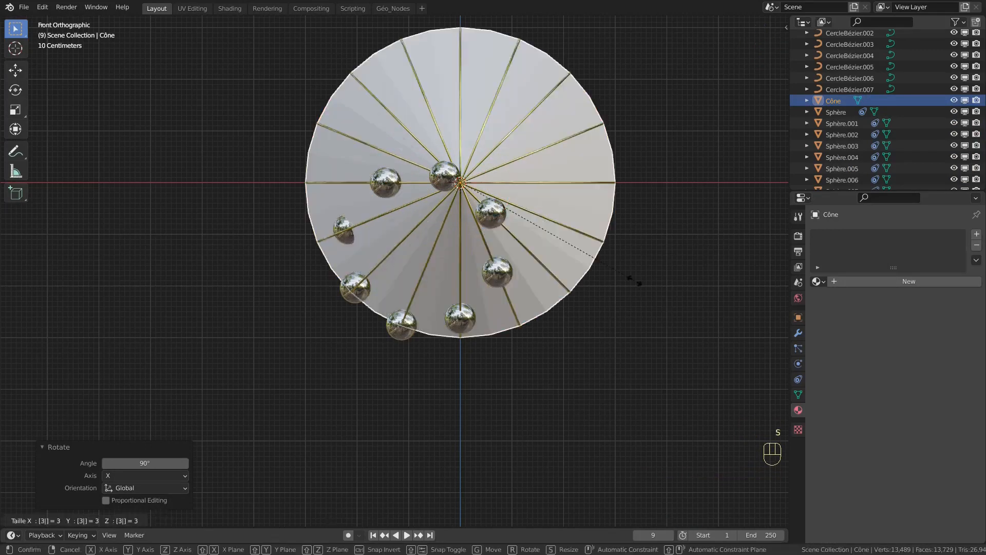
type(".3")
key("Return")
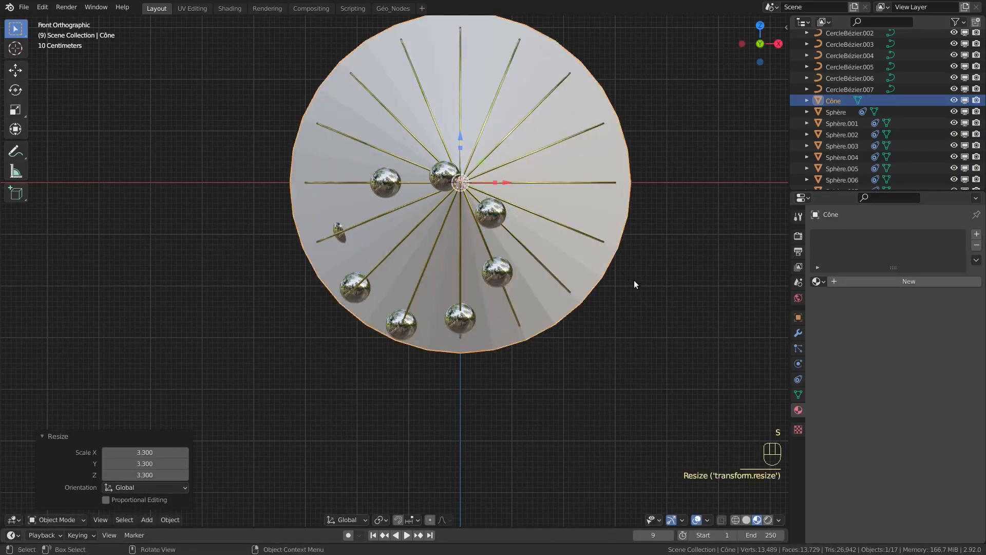
scroll(634, 280, "down", 1)
middle_click_drag(634, 279, 527, 308, "shift")
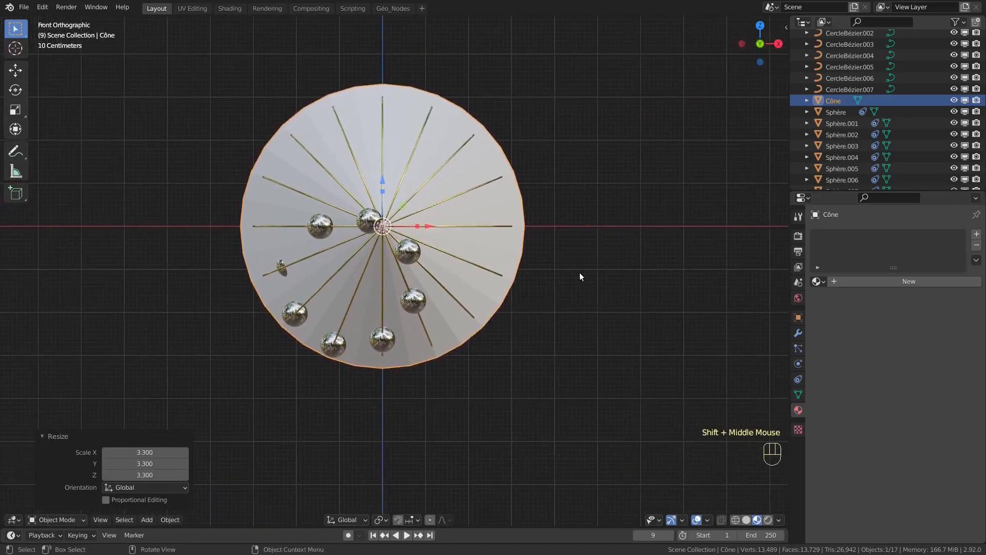
key("n")
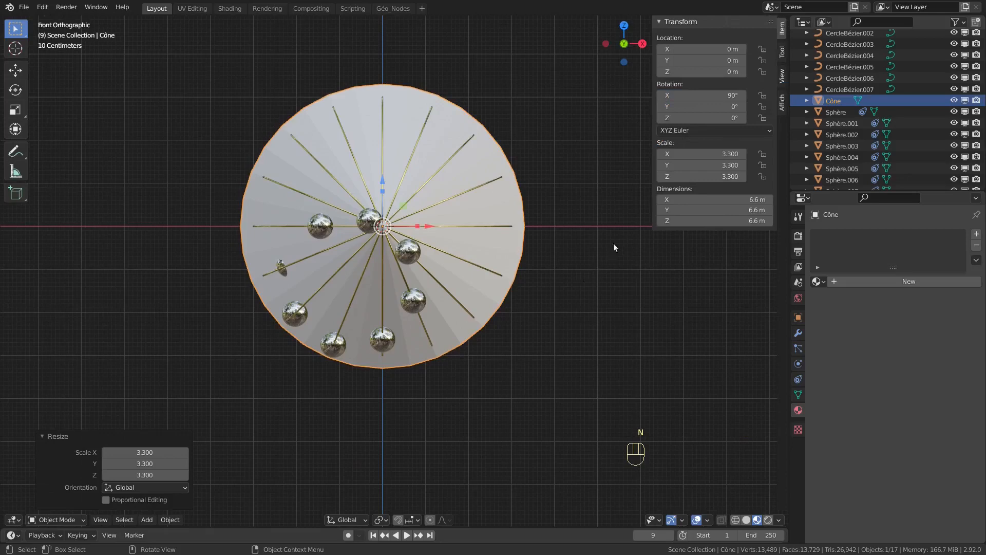
left_click(703, 61)
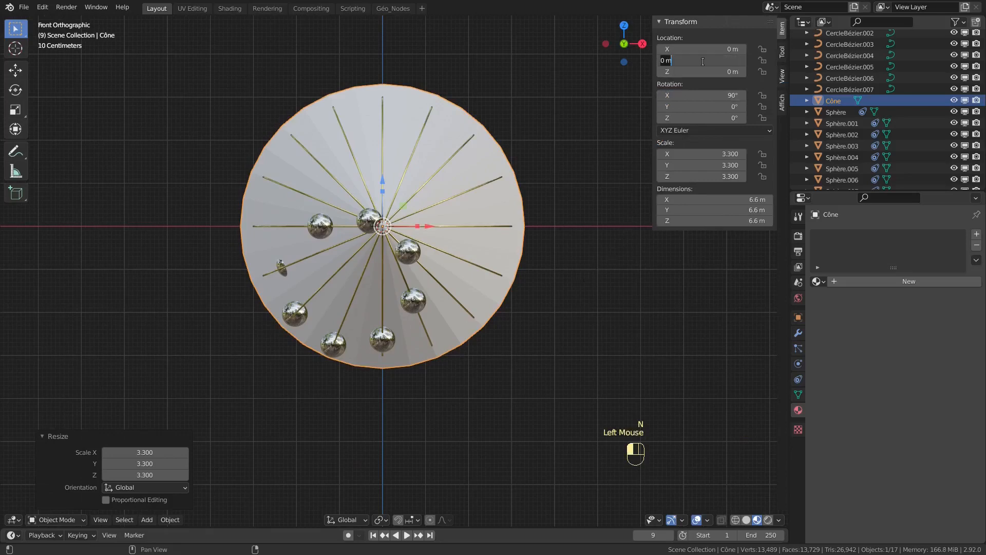
type("1")
key("Return")
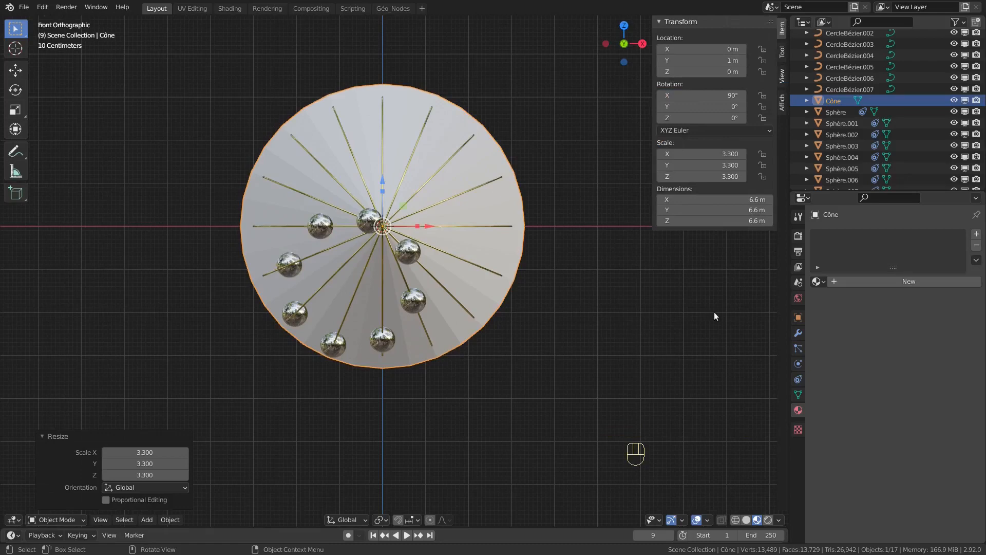
Step: Create a new material on the cone and name it Cone
left_click(874, 281)
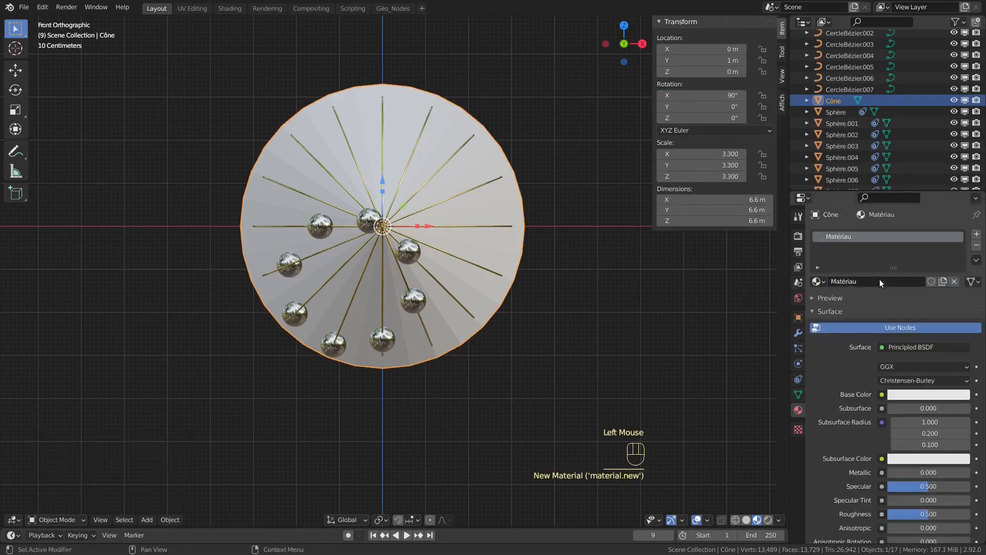
double_click(870, 281)
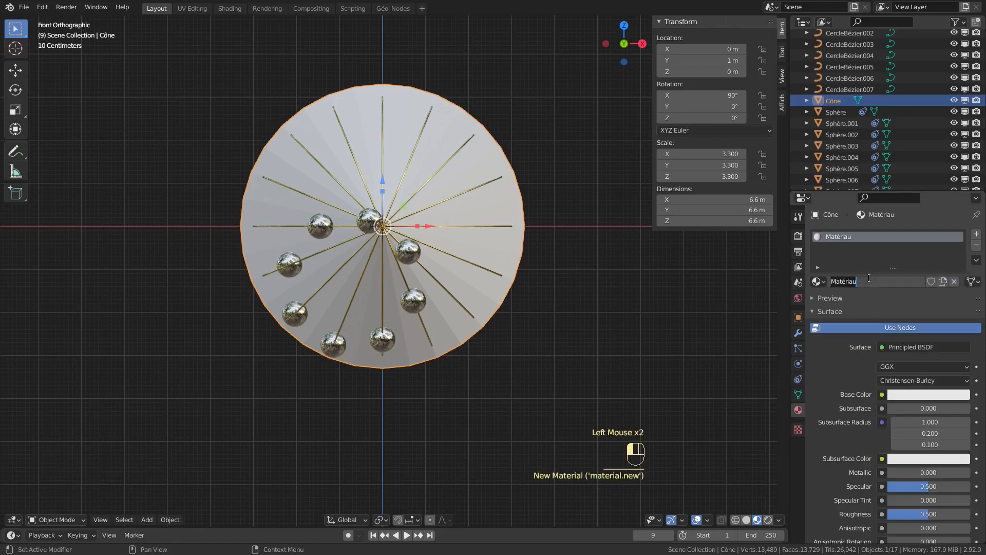
type("Cone")
key("Return")
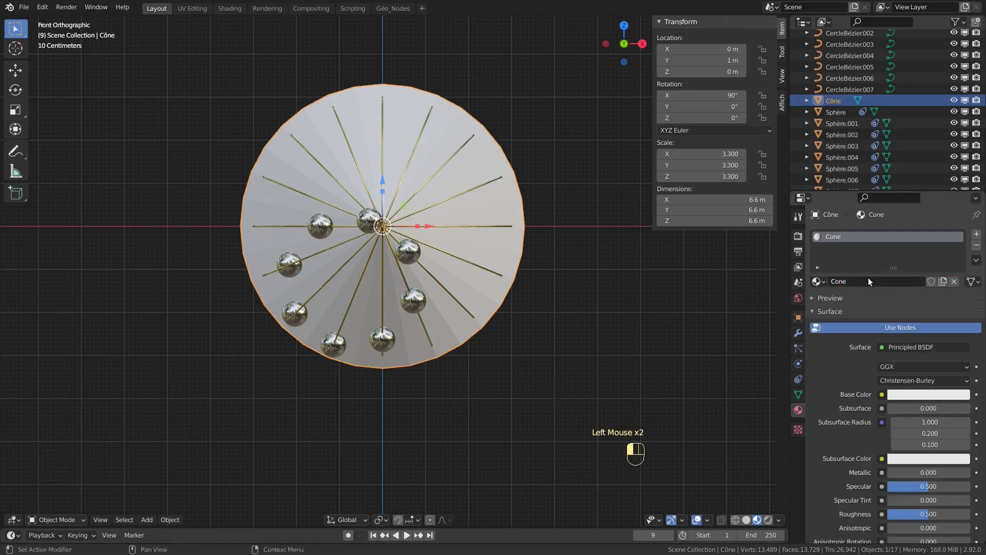
Step: Give the Cone material a black base color (value 0) and a roughness of 0.3
left_click(898, 395)
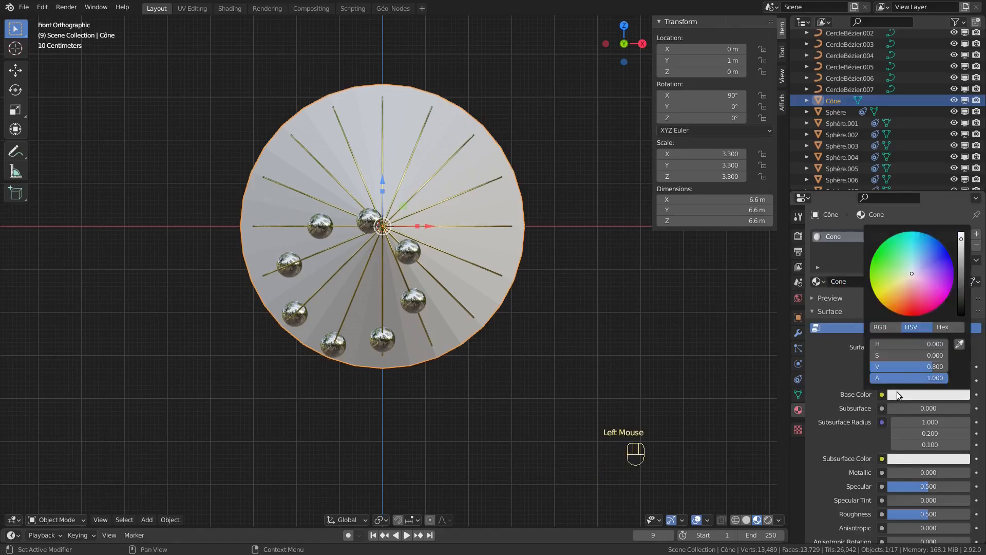
left_click_drag(961, 294, 960, 329)
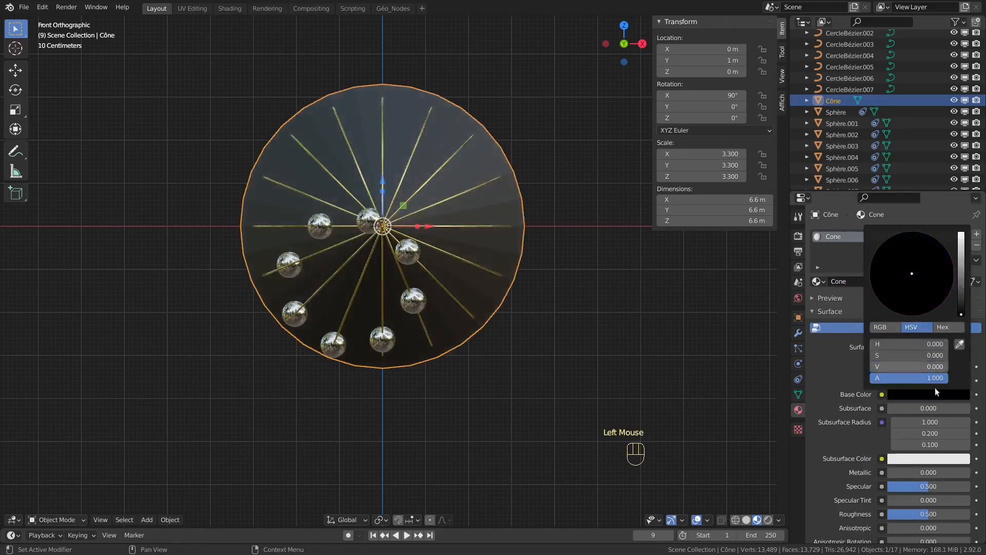
left_click(915, 512)
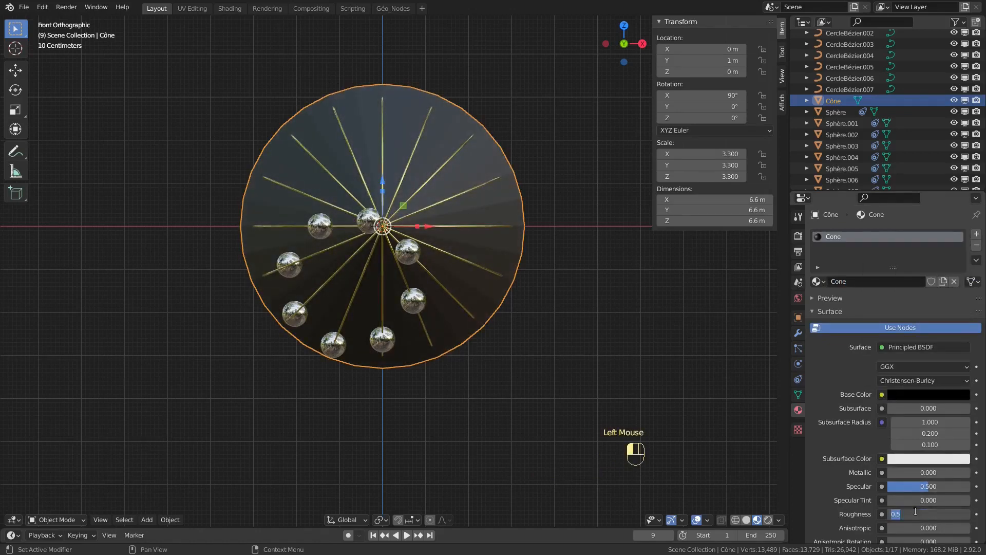
type("0.3")
key("Return")
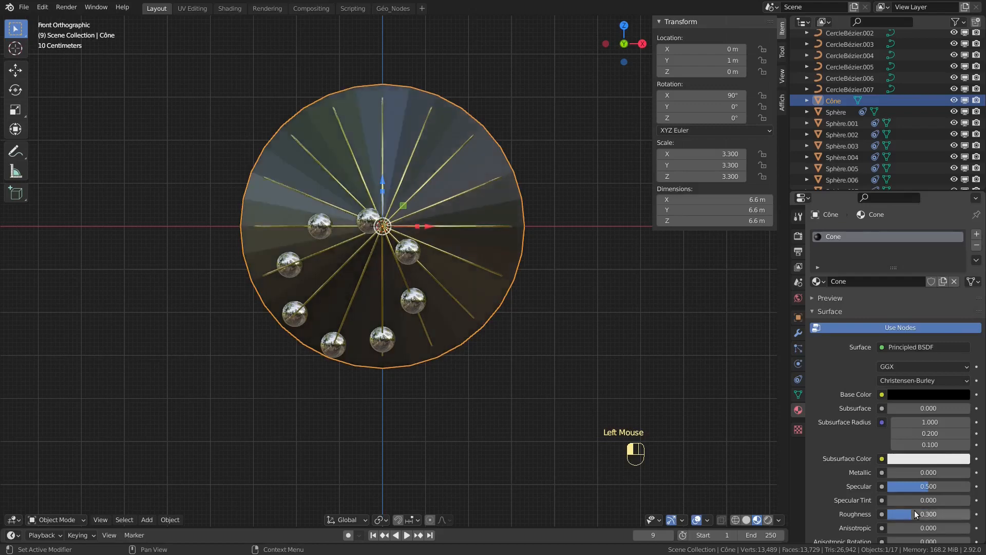
Step: Apply smooth shading to the cone and deselect it
right_click(546, 249)
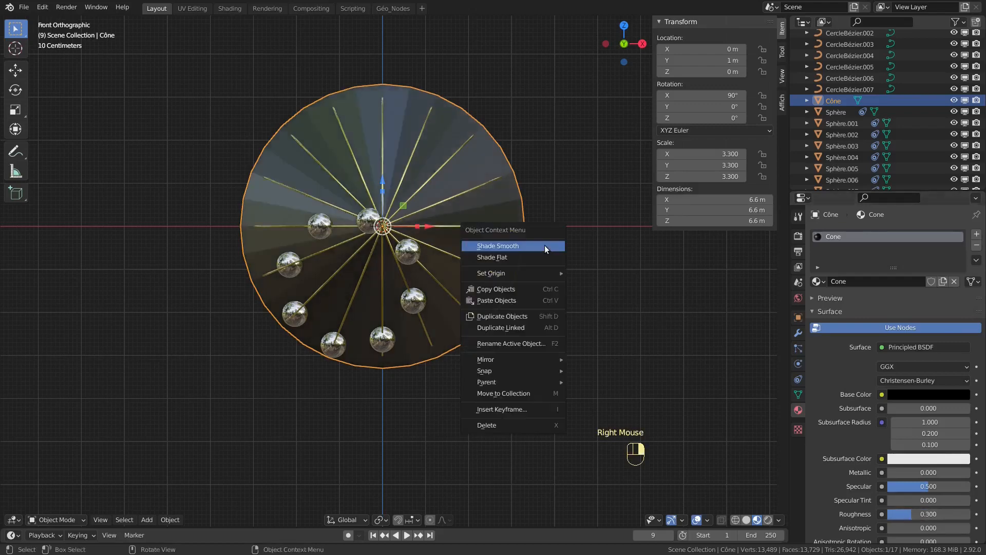
left_click(546, 249)
left_click(709, 341)
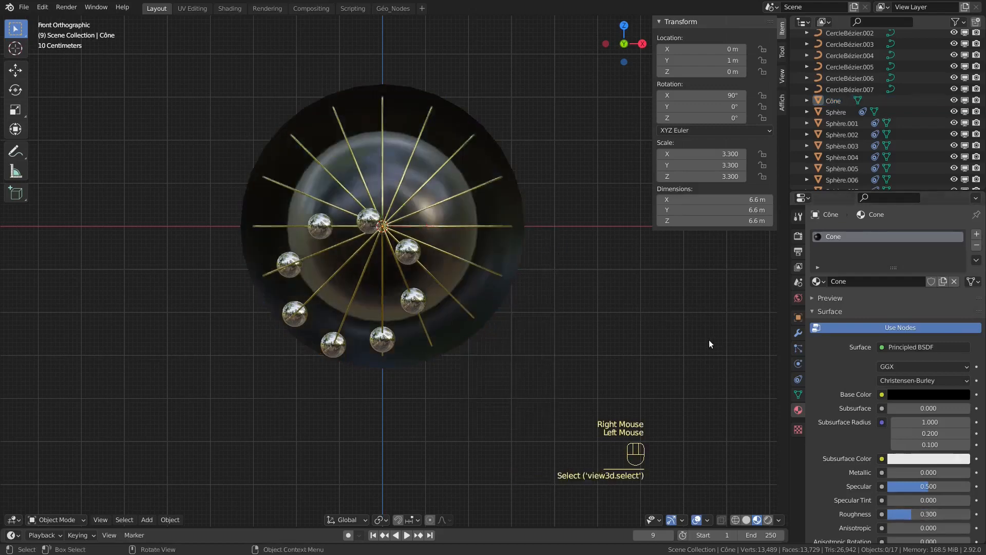
Step: Set the animation's end frame to 500
scroll(548, 227, "up", 2)
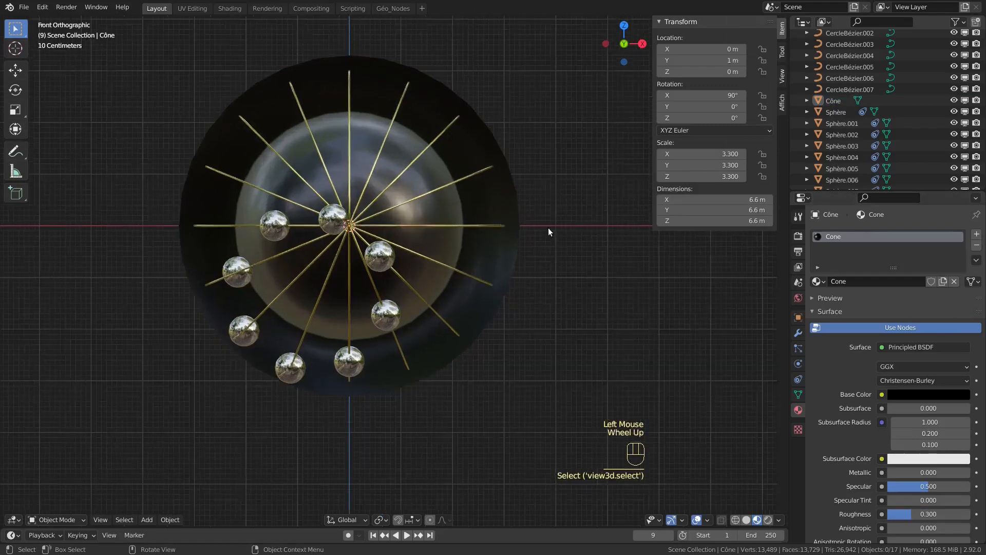
left_click(764, 536)
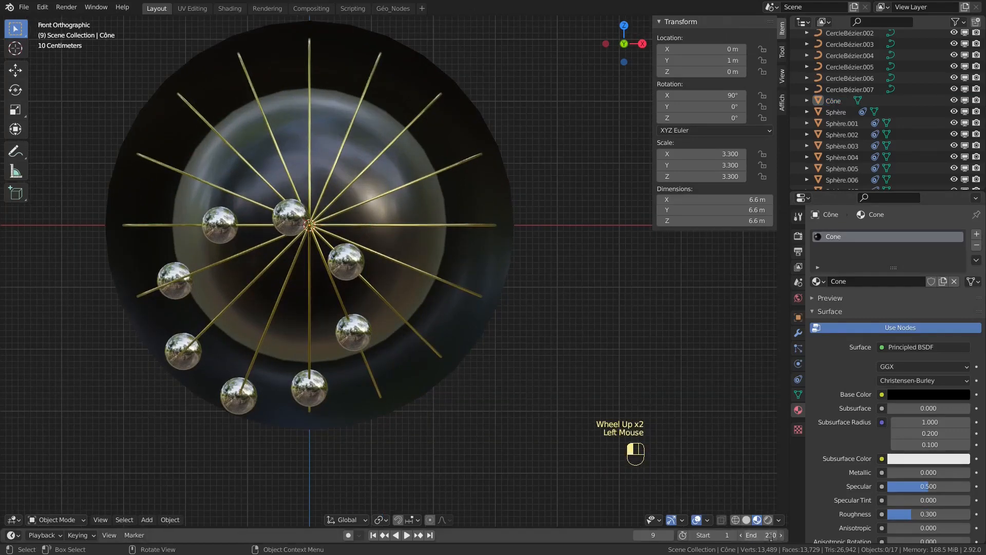
type("500")
key("Return")
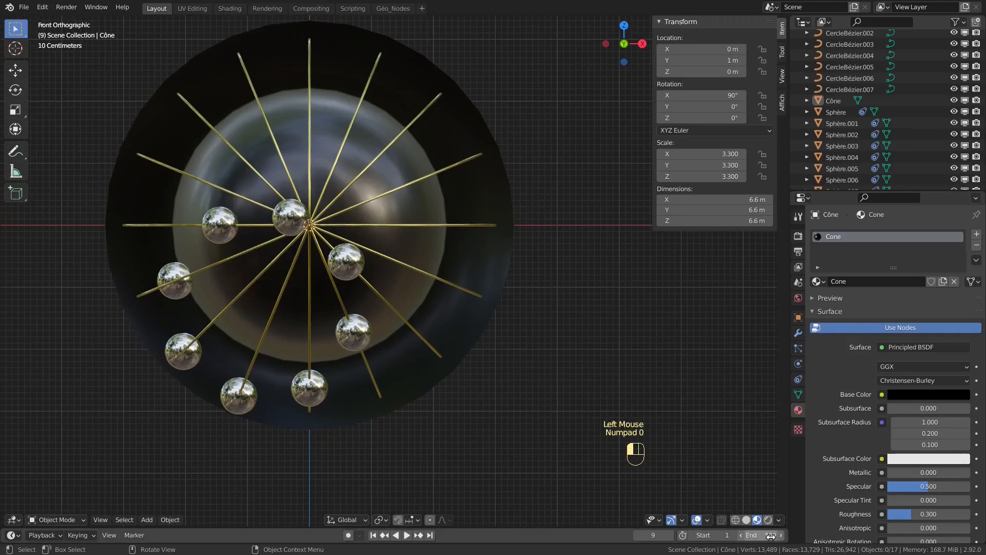
Step: Hide the transform sidebar and play the animation to check the spheres' motion from the front and from a slight angle
key("n")
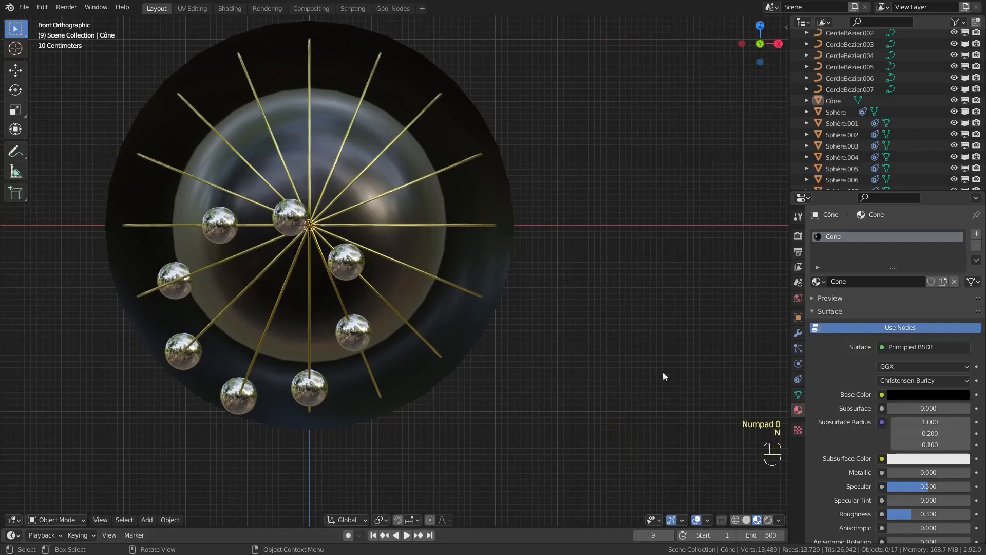
middle_click_drag(585, 381, 679, 405, "shift")
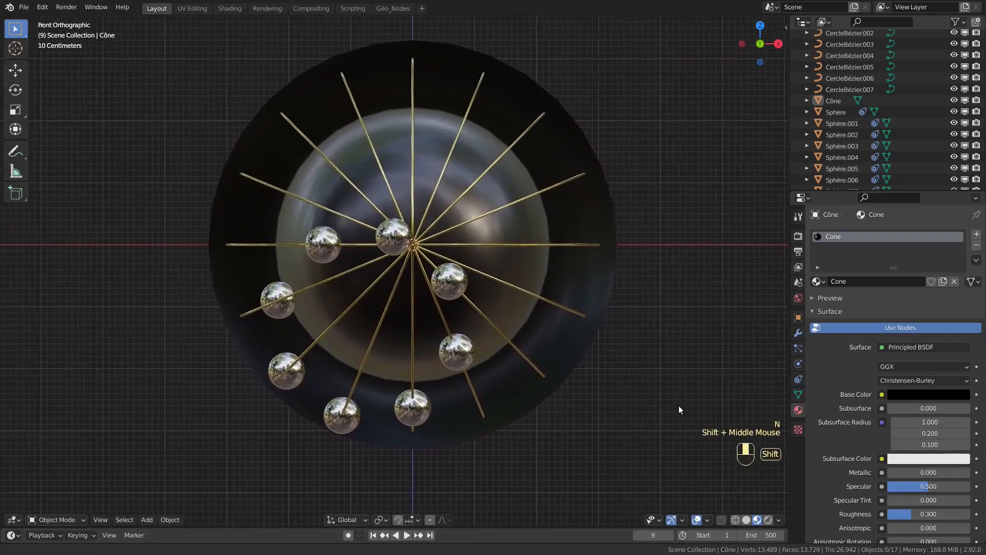
left_click(407, 535)
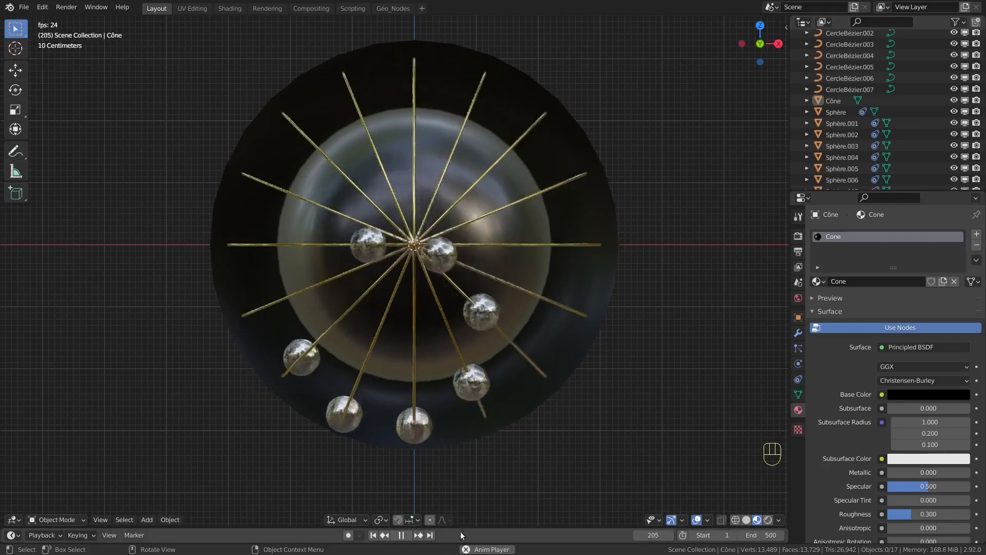
mouse_move(697, 334)
middle_mouse_down()
mouse_move(652, 375)
mouse_move(597, 354)
mouse_move(652, 365)
mouse_move(667, 348)
mouse_move(668, 320)
mouse_move(688, 347)
middle_mouse_up()
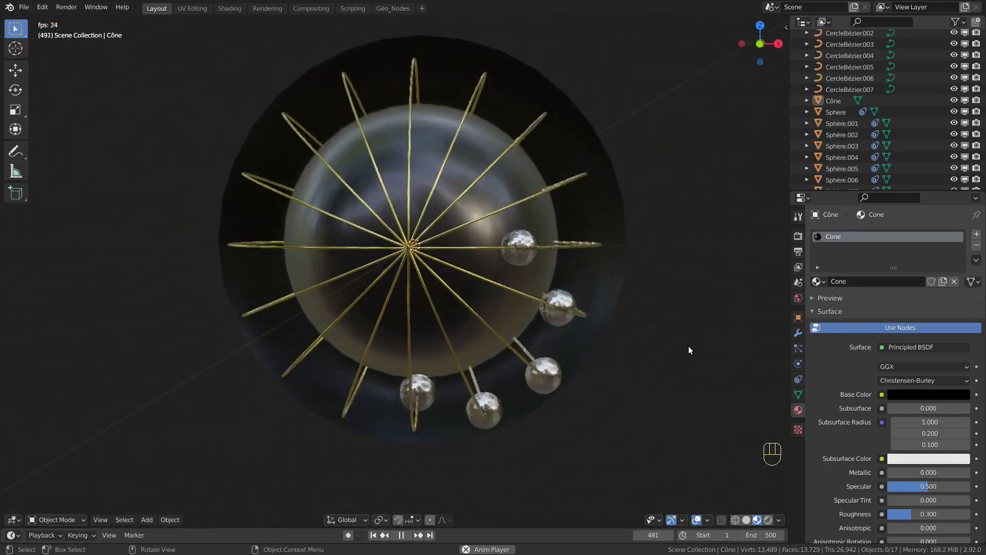